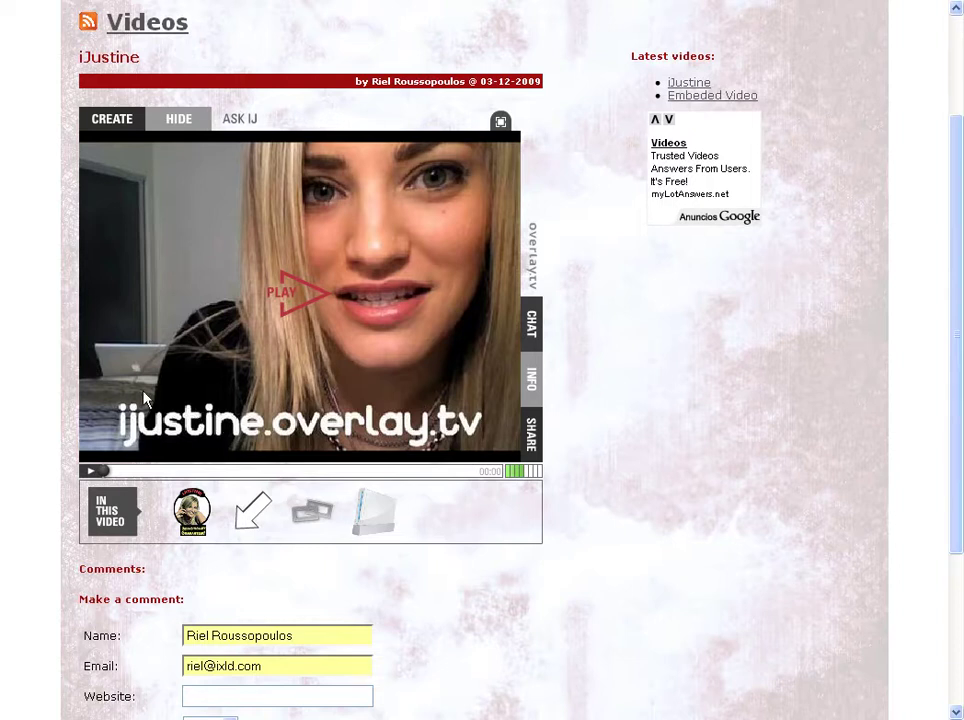
View the full iJustine video post from the public Videos listing
{"action": "scroll", "coordinate": [45, 203], "scroll_direction": "up", "scroll_amount": 3}
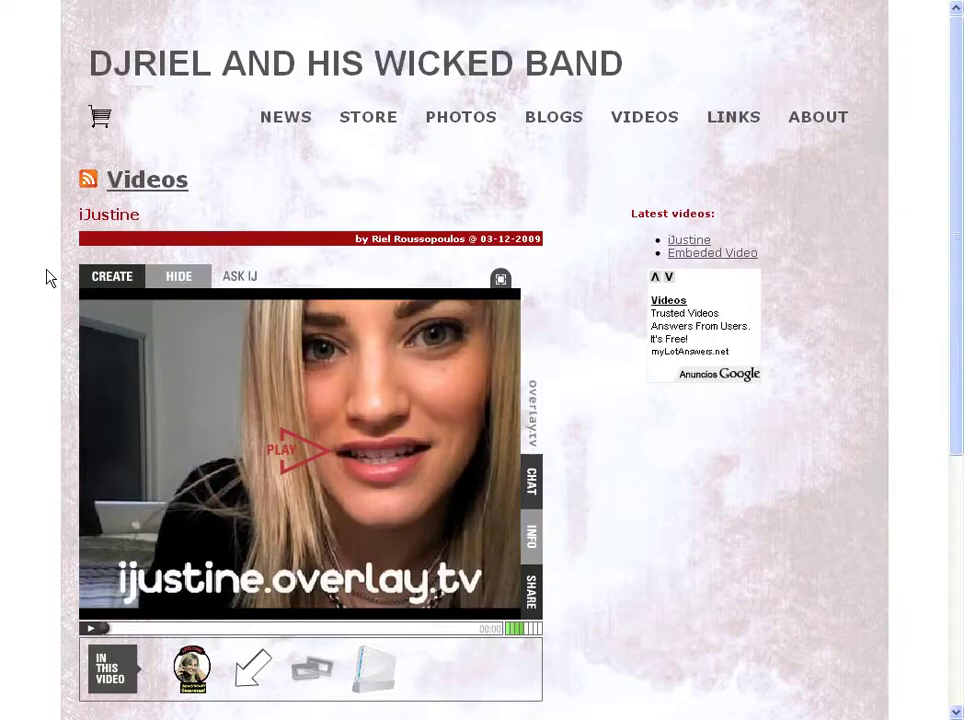
{"action": "left_click", "coordinate": [166, 186]}
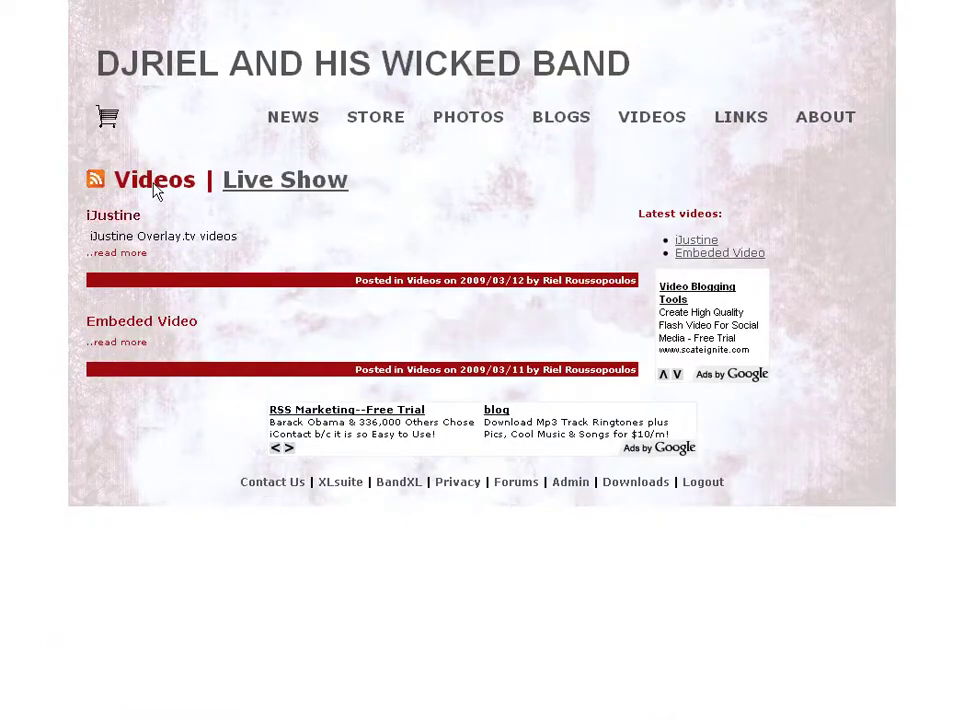
{"action": "left_click", "coordinate": [108, 219]}
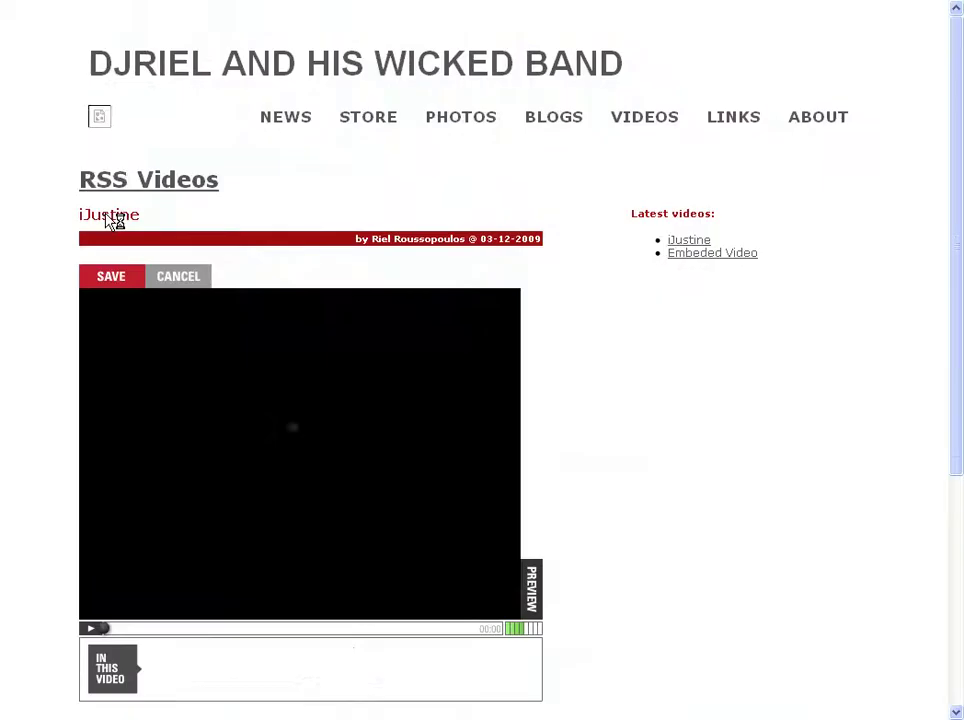
{"action": "scroll", "coordinate": [67, 316], "scroll_direction": "down", "scroll_amount": 3}
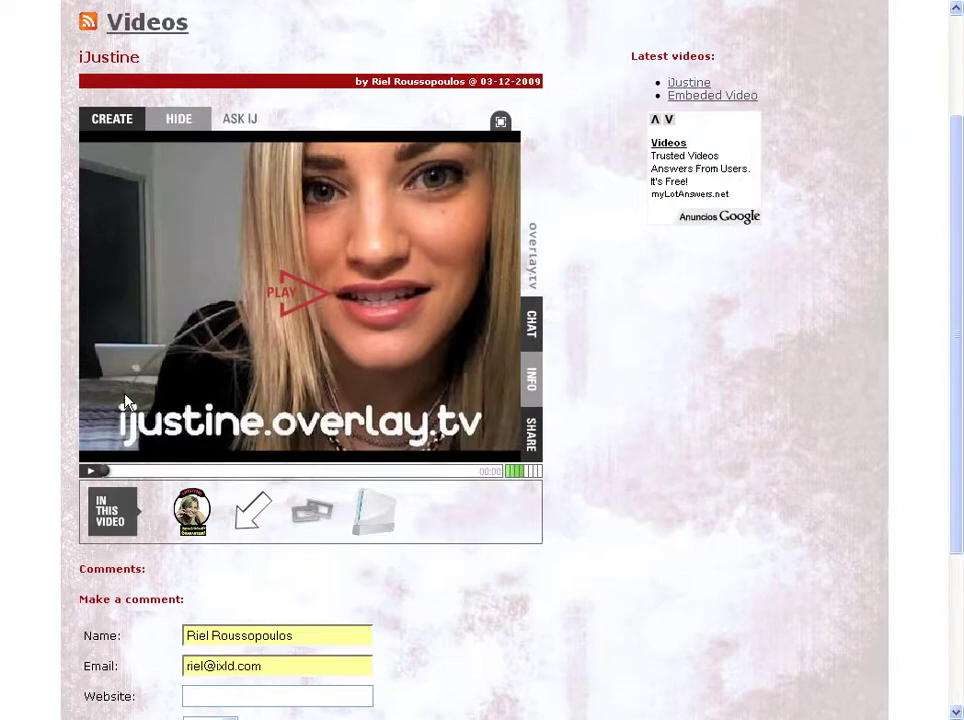
{"action": "scroll", "coordinate": [124, 401], "scroll_direction": "down", "scroll_amount": 1}
{"action": "scroll", "coordinate": [150, 380], "scroll_direction": "up", "scroll_amount": 3}
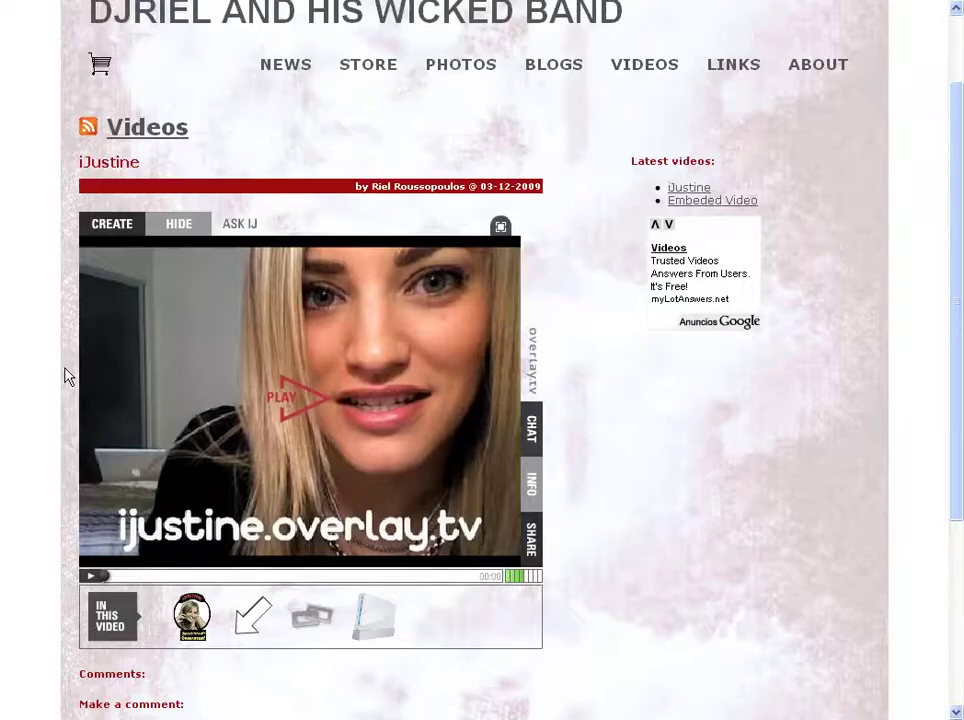
{"action": "scroll", "coordinate": [68, 376], "scroll_direction": "down", "scroll_amount": 1}
{"action": "scroll", "coordinate": [70, 374], "scroll_direction": "up", "scroll_amount": 2}
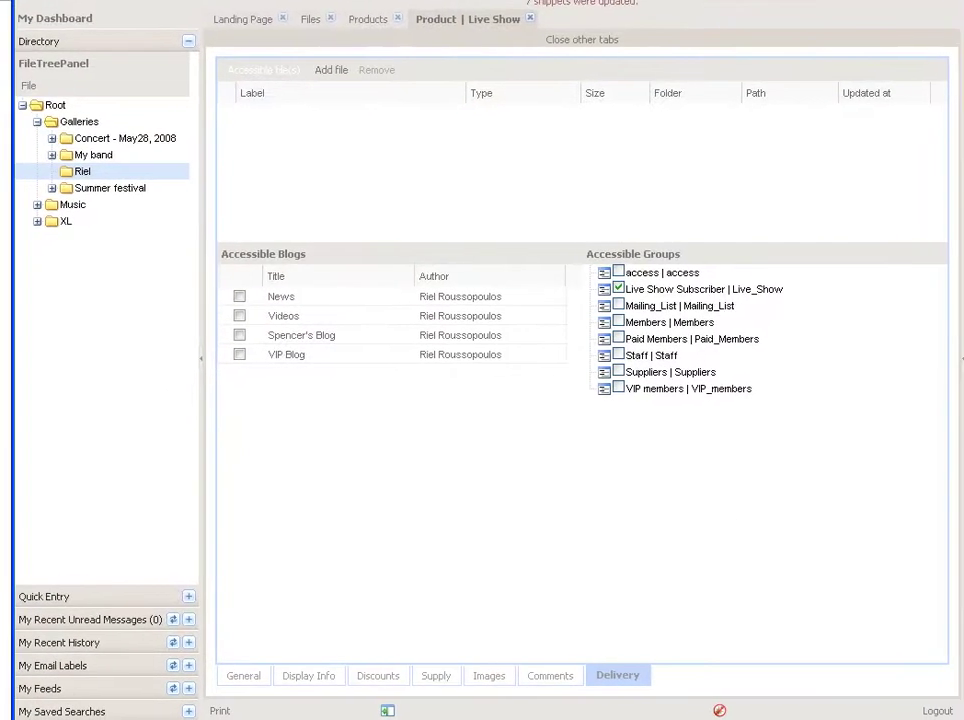
Open Manage Blog Posts from the Landing Page tab to list all 8 posts
{"action": "left_click", "coordinate": [330, 2]}
{"action": "mouse_move", "coordinate": [350, 8]}
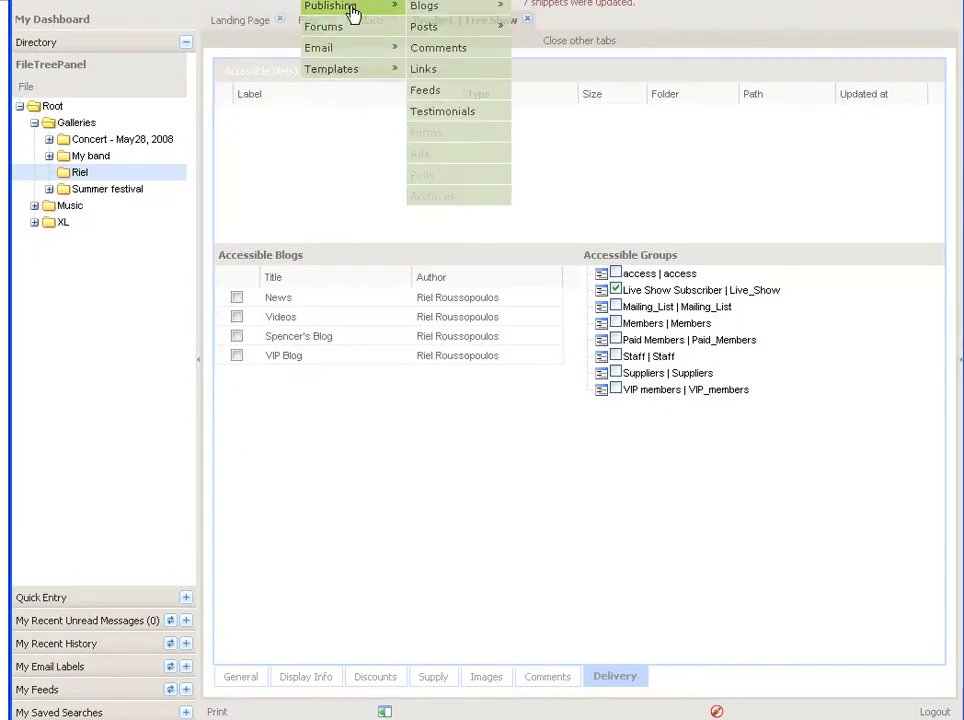
{"action": "left_click", "coordinate": [240, 22]}
{"action": "scroll", "coordinate": [314, 383], "scroll_direction": "up", "scroll_amount": 2}
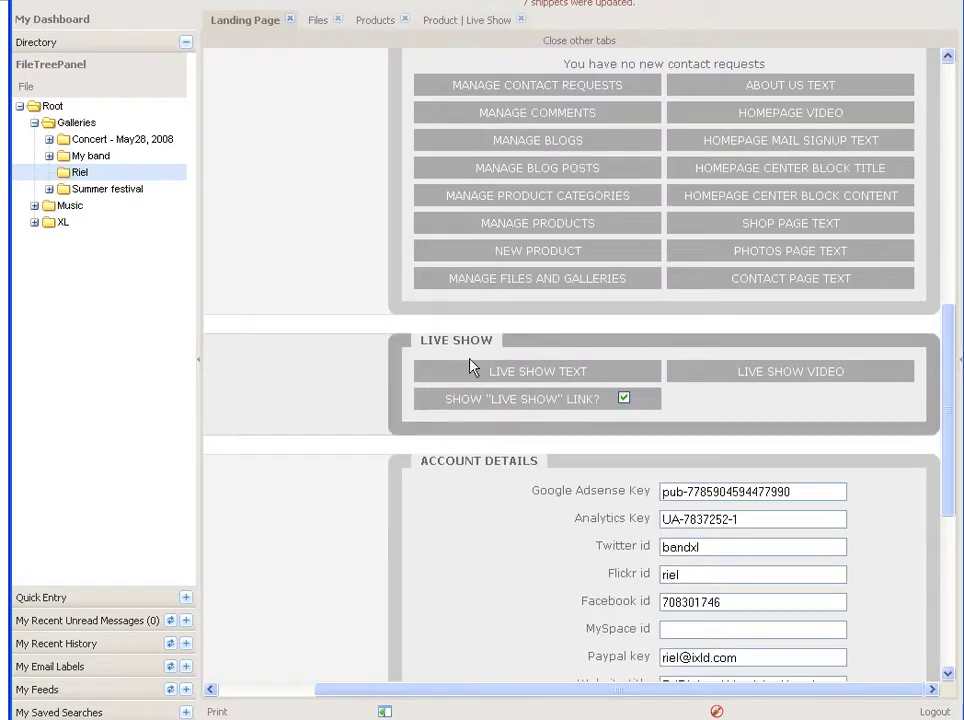
{"action": "left_click", "coordinate": [550, 172]}
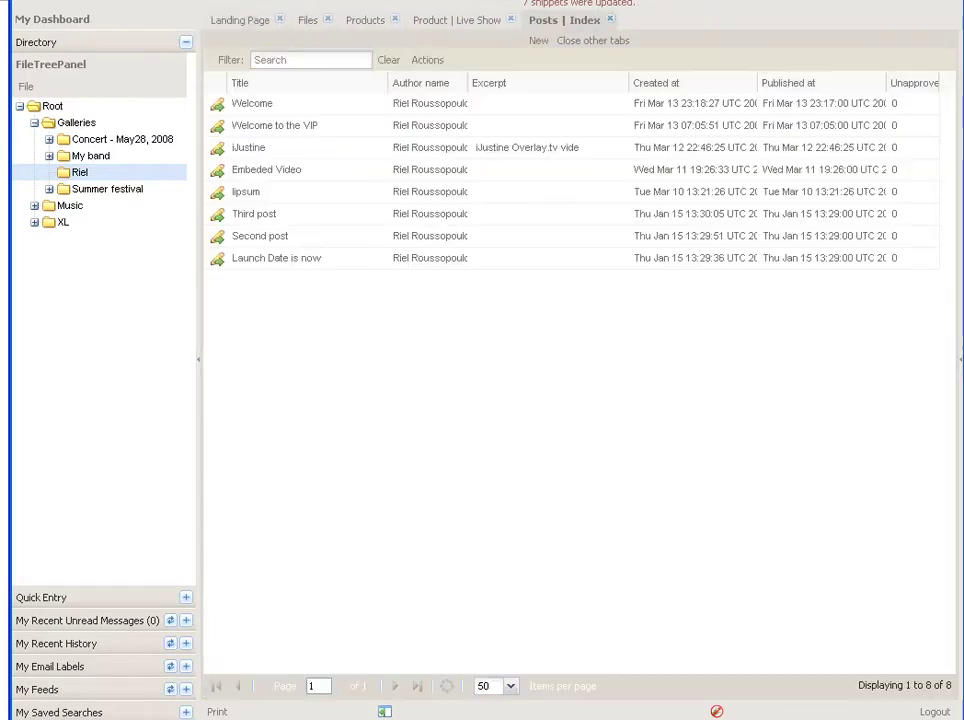
{"action": "left_click", "coordinate": [340, 3]}
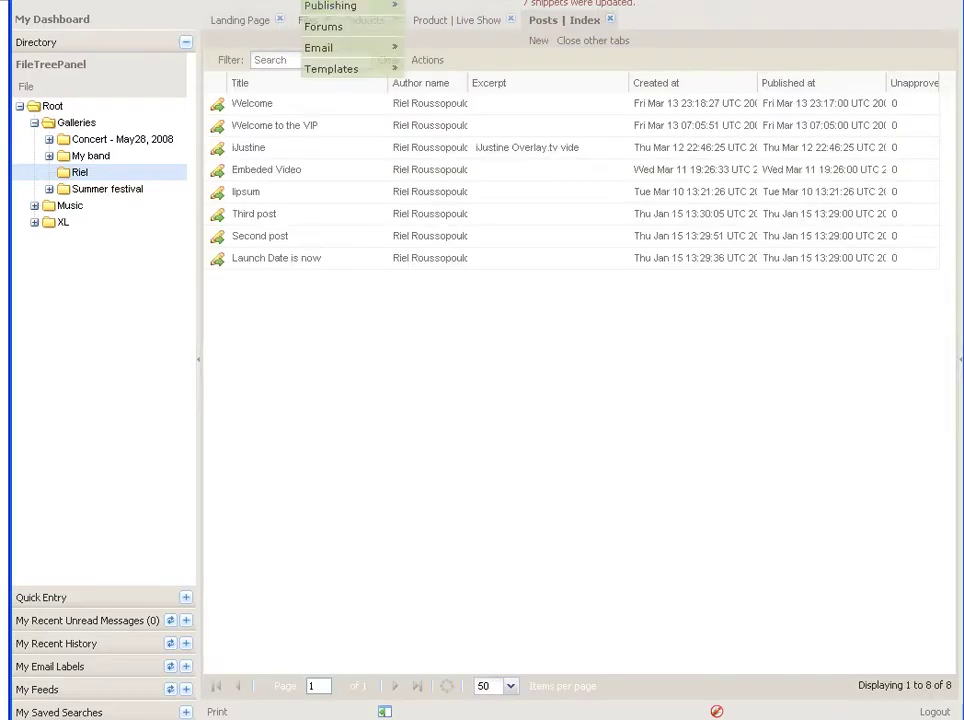
{"action": "mouse_move", "coordinate": [343, 8]}
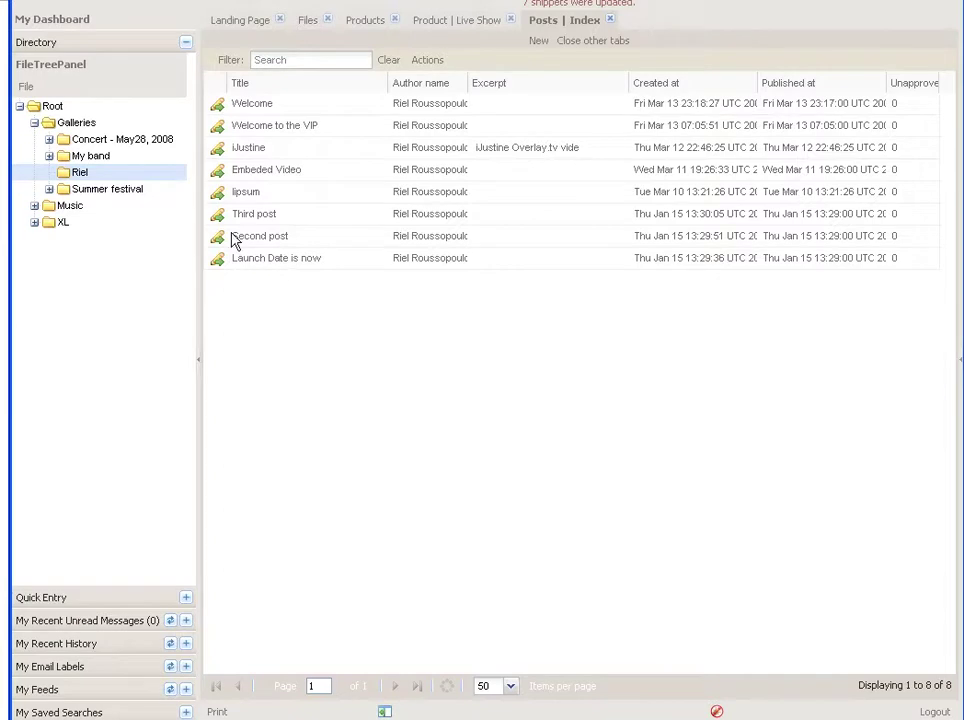
Open and close the lipsum post unchanged, then list the four blogs via Publishing > Blogs
{"action": "double_click", "coordinate": [216, 194]}
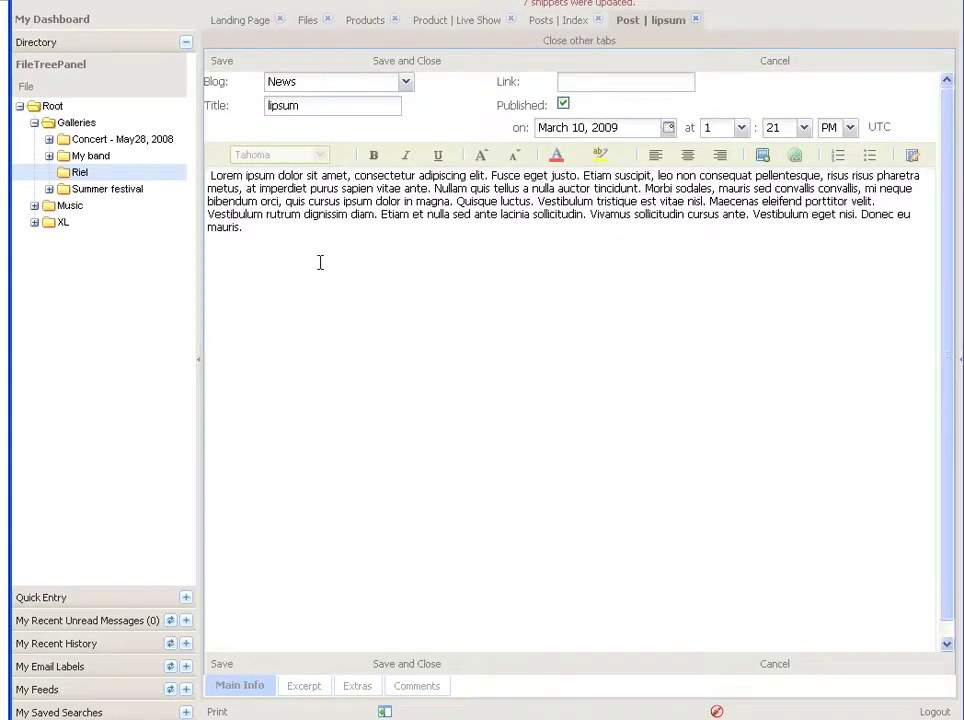
{"action": "left_click", "coordinate": [698, 21]}
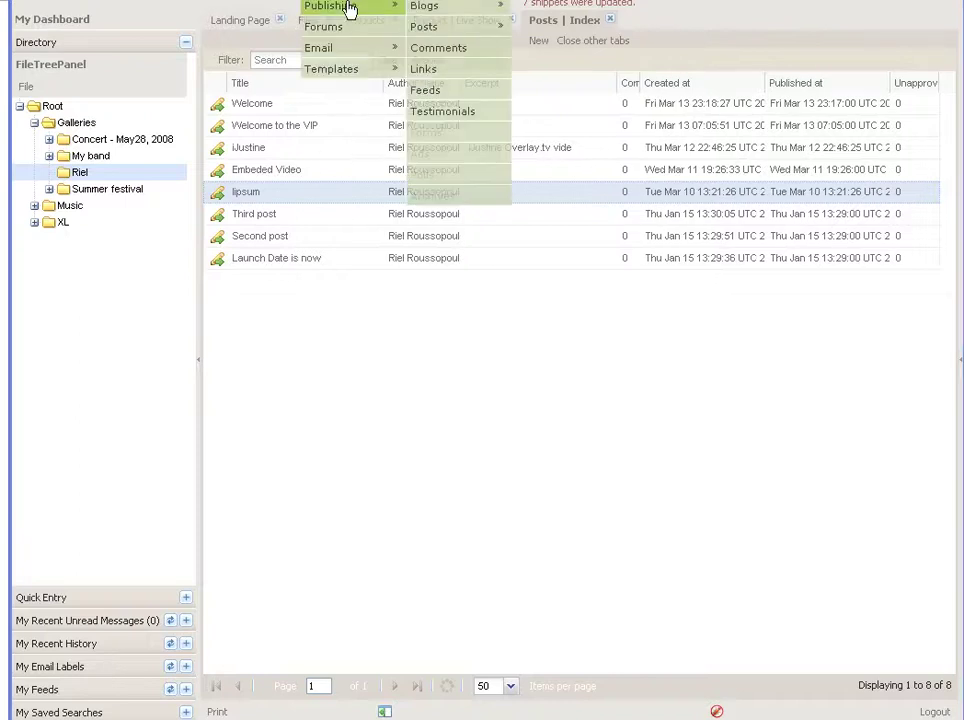
{"action": "left_click", "coordinate": [440, 10]}
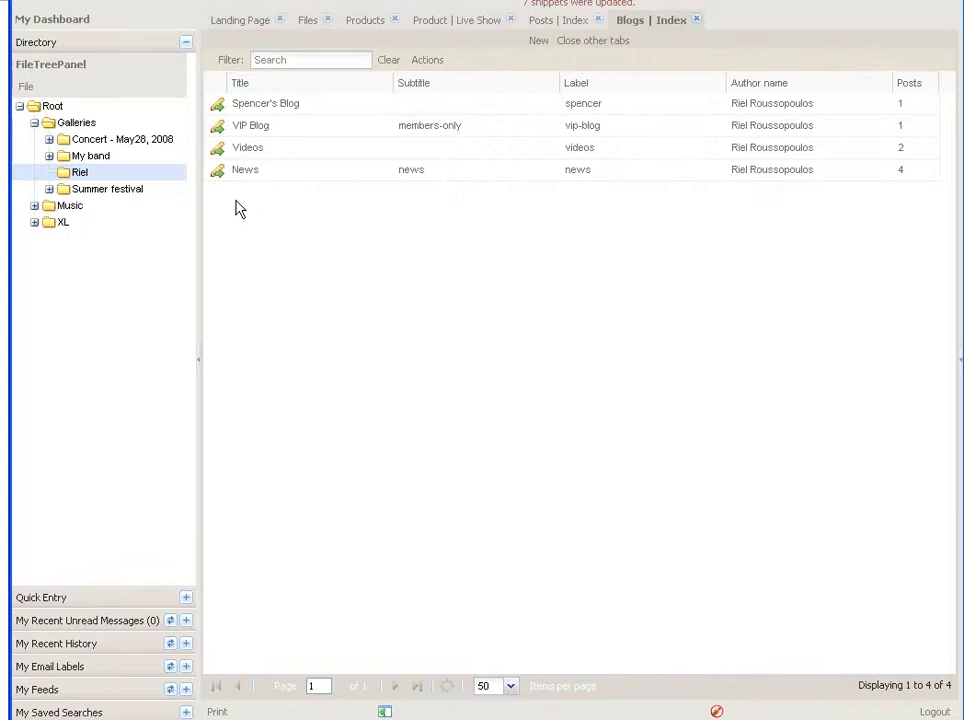
Open the Videos blog and list its posts, iJustine and Embeded Video
{"action": "left_click", "coordinate": [218, 152]}
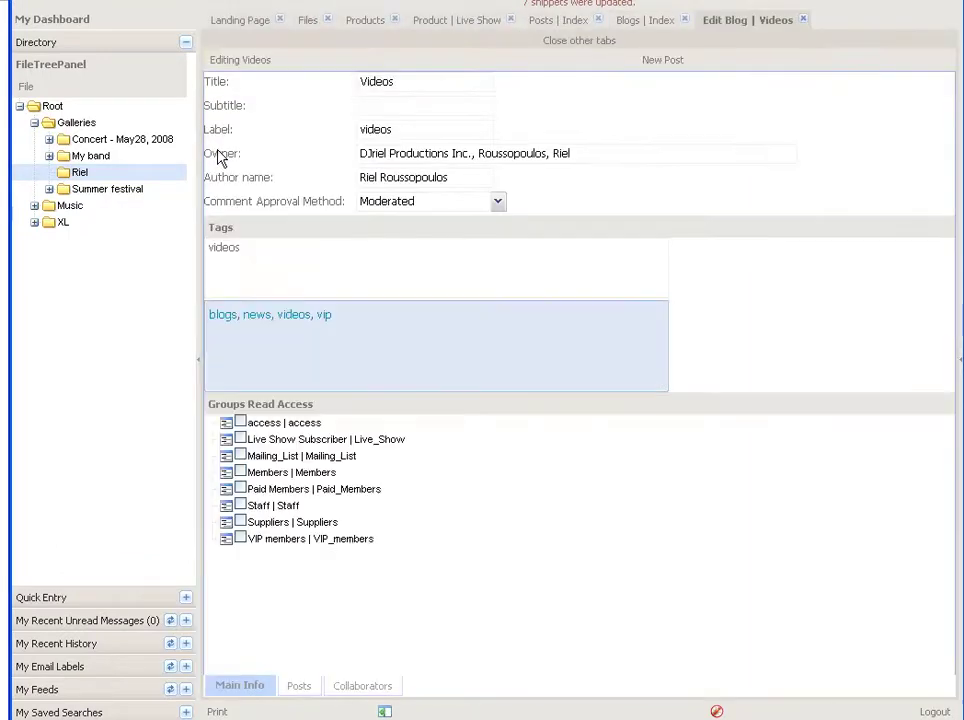
{"action": "left_click", "coordinate": [299, 687]}
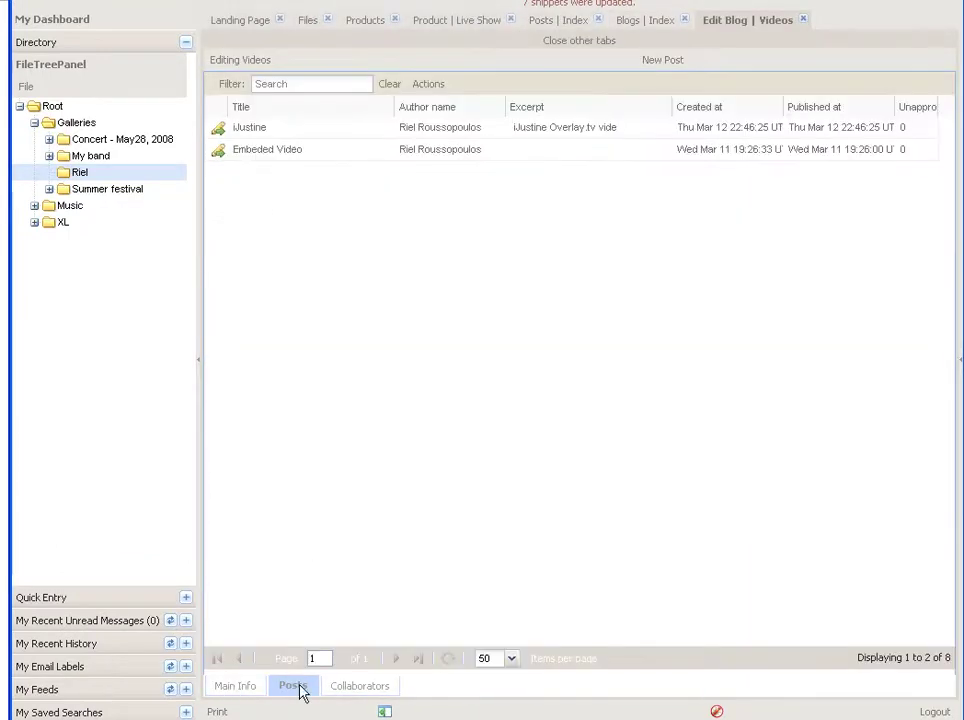
{"action": "left_click", "coordinate": [335, 690]}
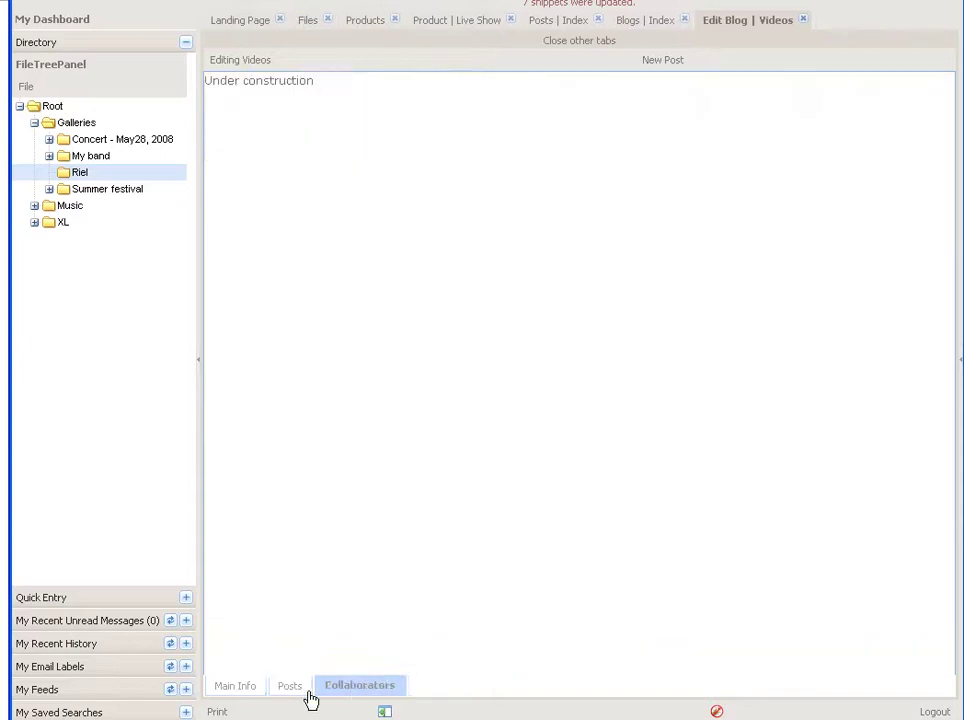
{"action": "left_click", "coordinate": [292, 688]}
{"action": "left_click", "coordinate": [248, 688]}
{"action": "left_click", "coordinate": [293, 689]}
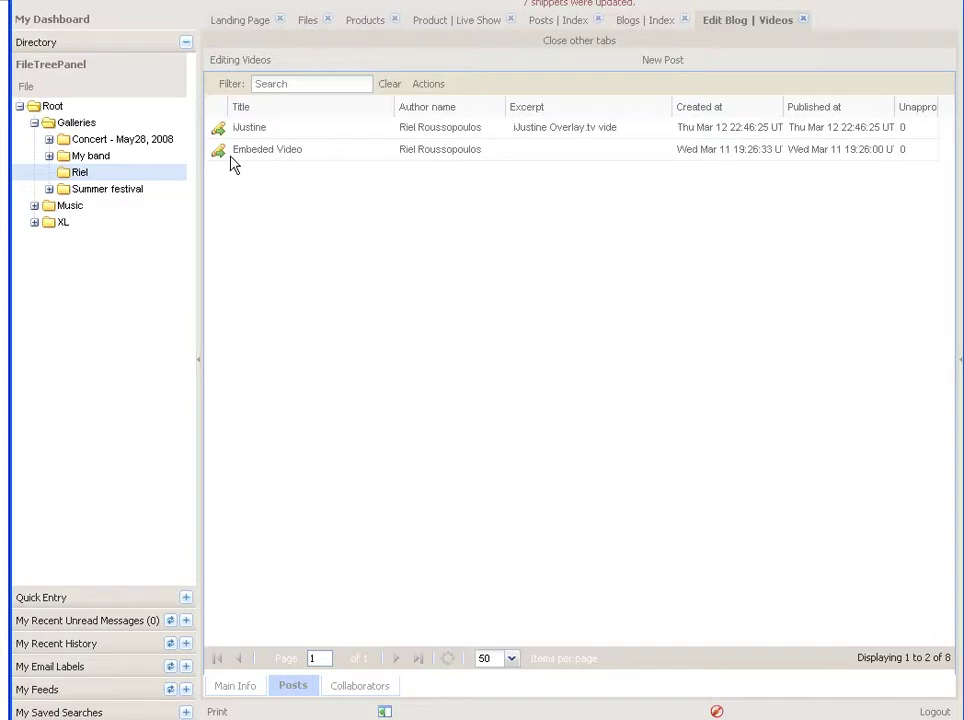
Open the iJustine post and view its overlay.tv embed code in source view
{"action": "left_click", "coordinate": [219, 133]}
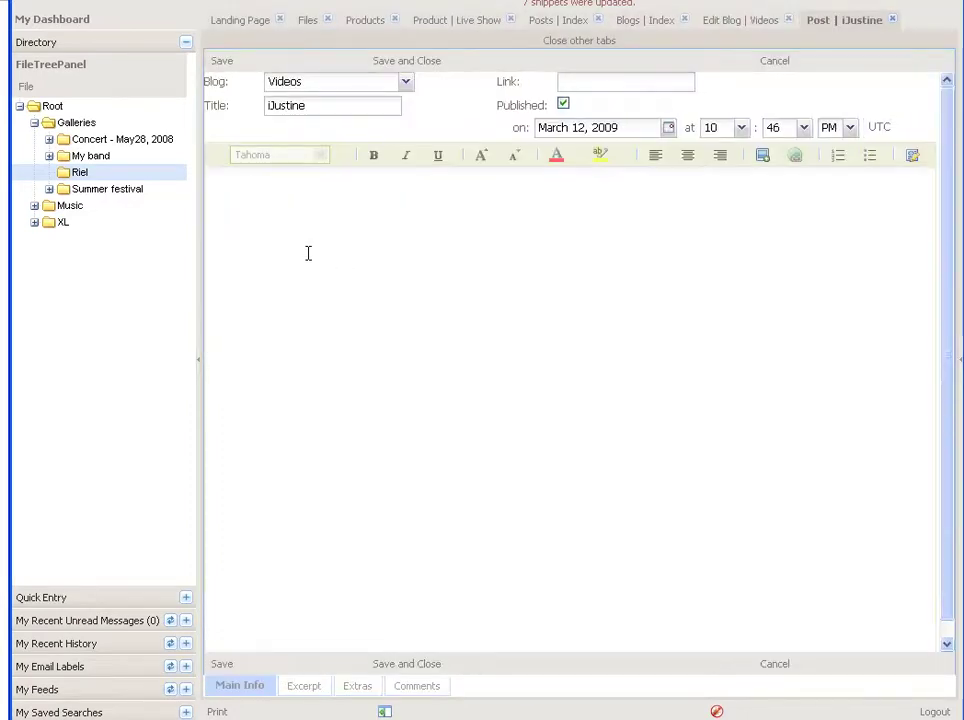
{"action": "left_click", "coordinate": [913, 160]}
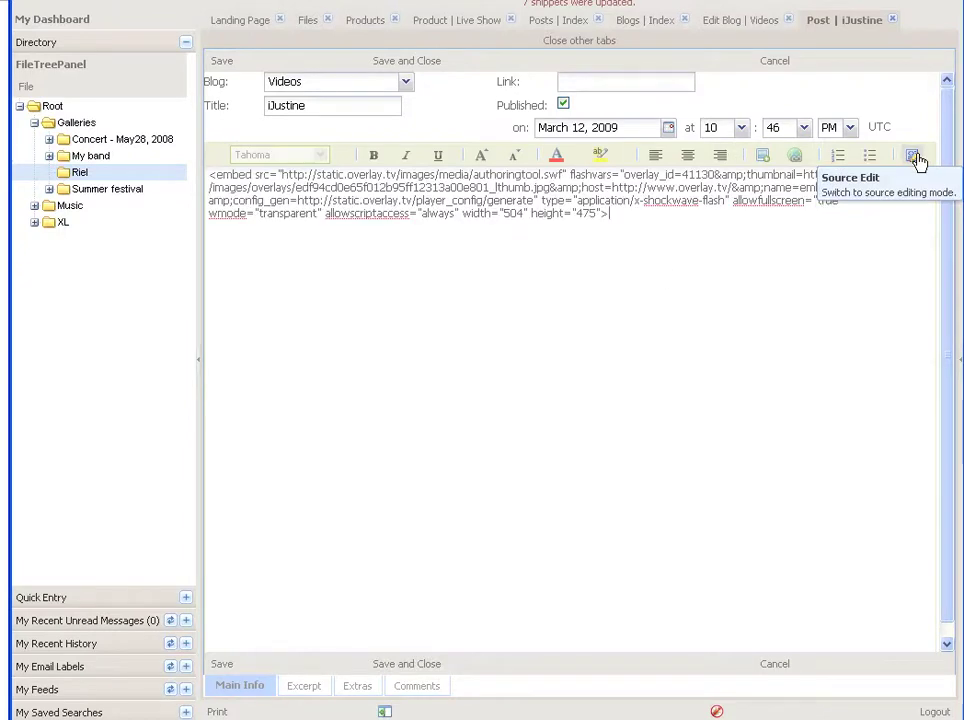
{"action": "left_click_drag", "start_coordinate": [648, 217], "coordinate": [216, 157]}
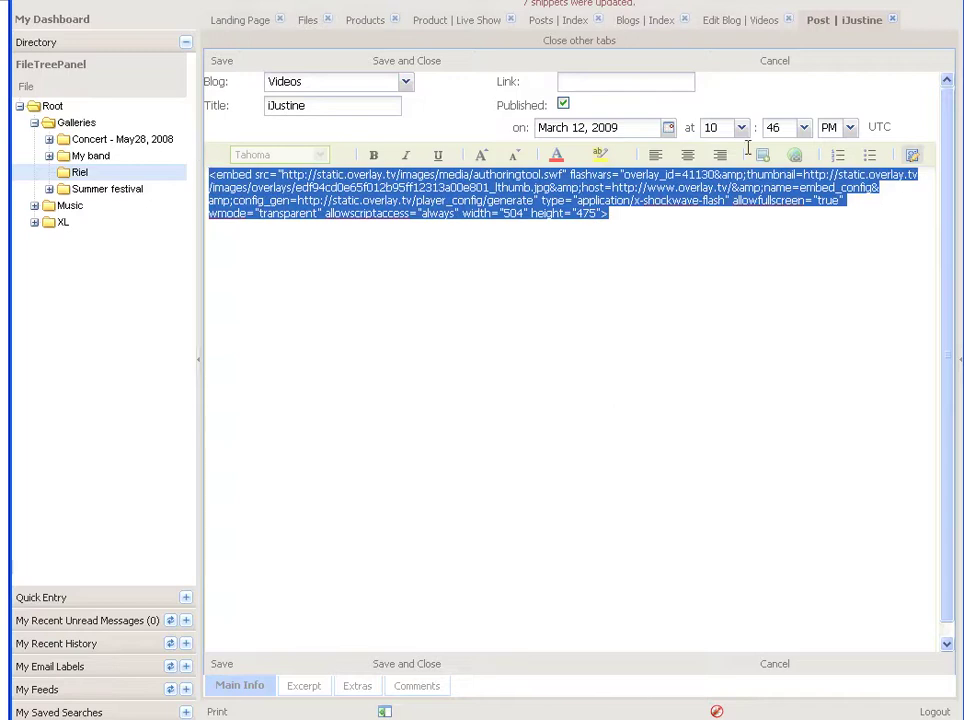
{"action": "left_click", "coordinate": [235, 241]}
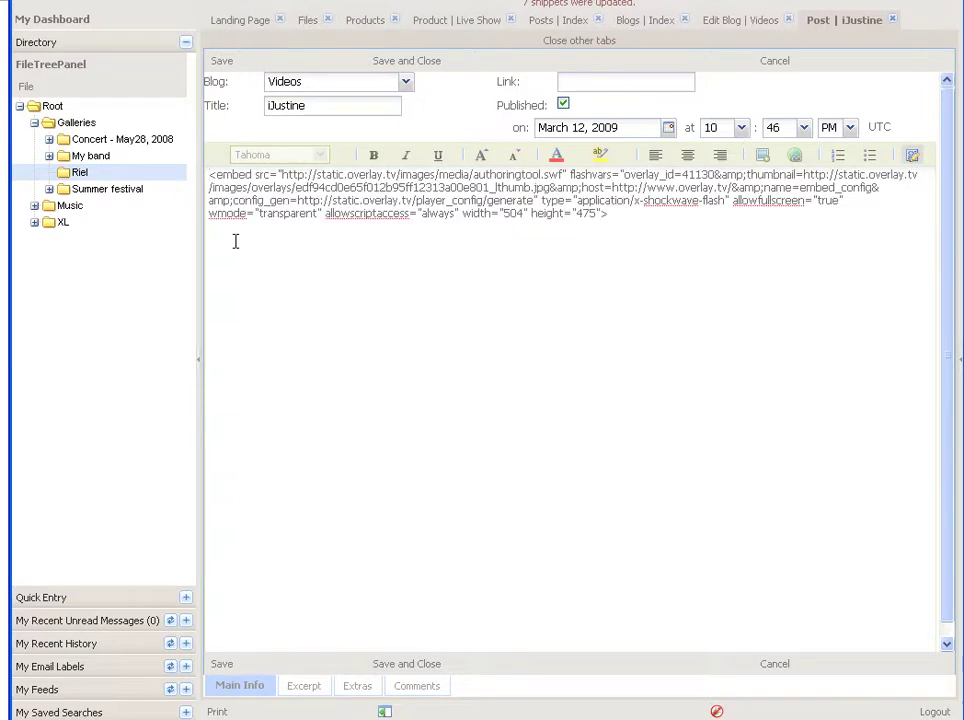
Add 'Justine did a product review for XLsuite.<br />' above the embed, then return to rich-text view
{"action": "key", "text": "ctrl+Home"}
{"action": "key", "text": "Return"}
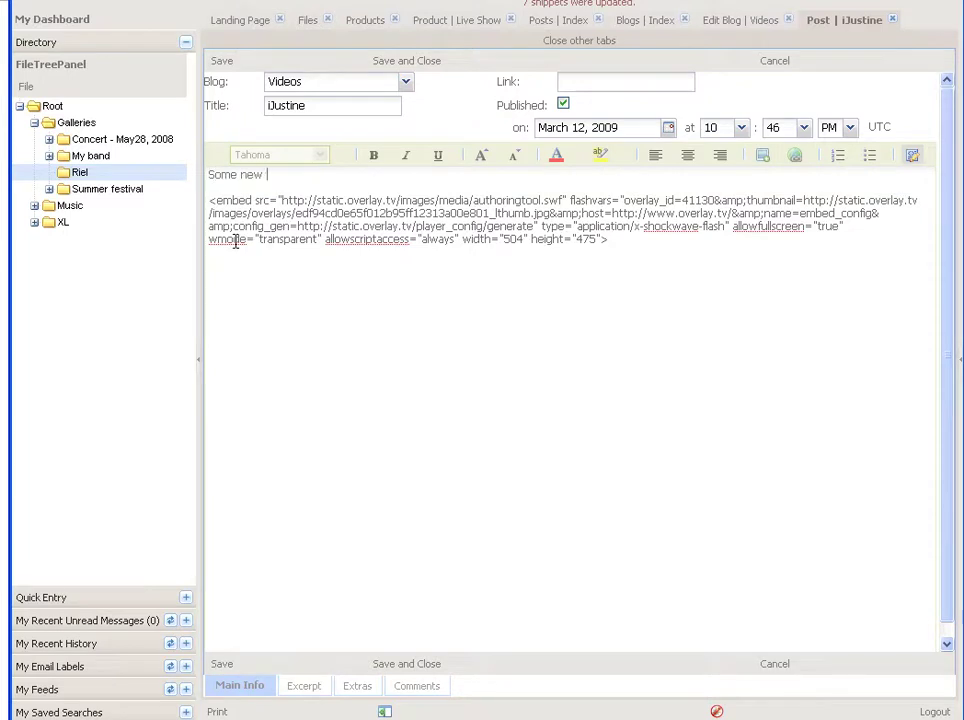
{"action": "key", "text": "BackSpace"}
{"action": "type", "text": "ext"}
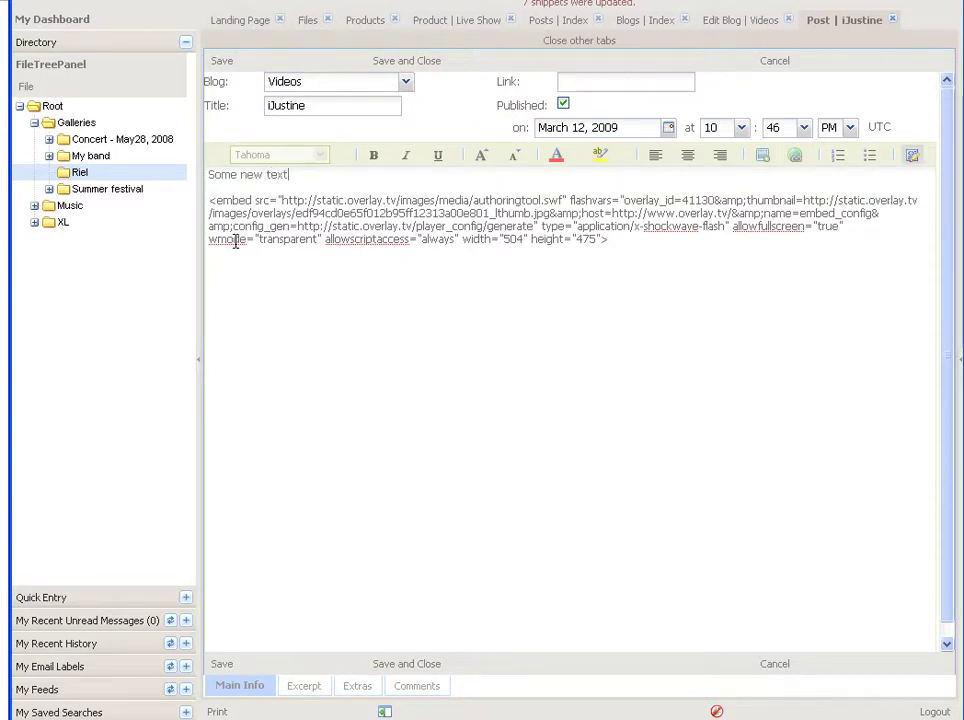
{"action": "key", "text": "BackSpace"}
{"action": "key", "text": "BackSpace"}
{"action": "key", "text": "BackSpace"}
{"action": "key", "text": "BackSpace"}
{"action": "key", "text": "BackSpace"}
{"action": "key", "text": "BackSpace"}
{"action": "key", "text": "BackSpace"}
{"action": "key", "text": "BackSpace"}
{"action": "key", "text": "BackSpace"}
{"action": "key", "text": "BackSpace"}
{"action": "key", "text": "BackSpace"}
{"action": "key", "text": "BackSpace"}
{"action": "key", "text": "BackSpace"}
{"action": "type", "text": "Justi"}
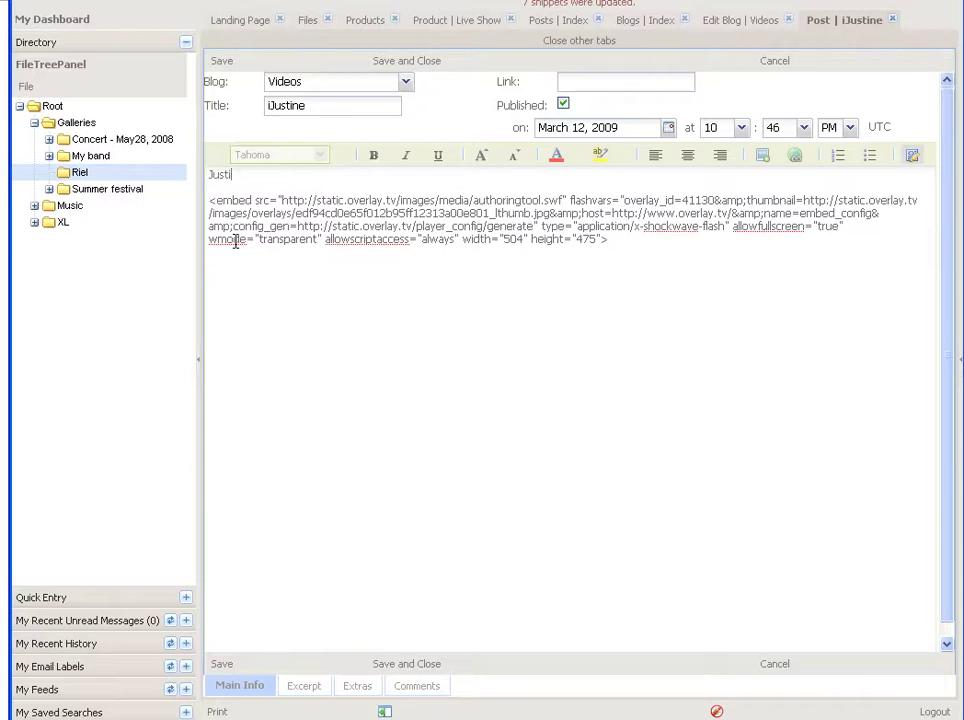
{"action": "type", "text": "ne did a prod"}
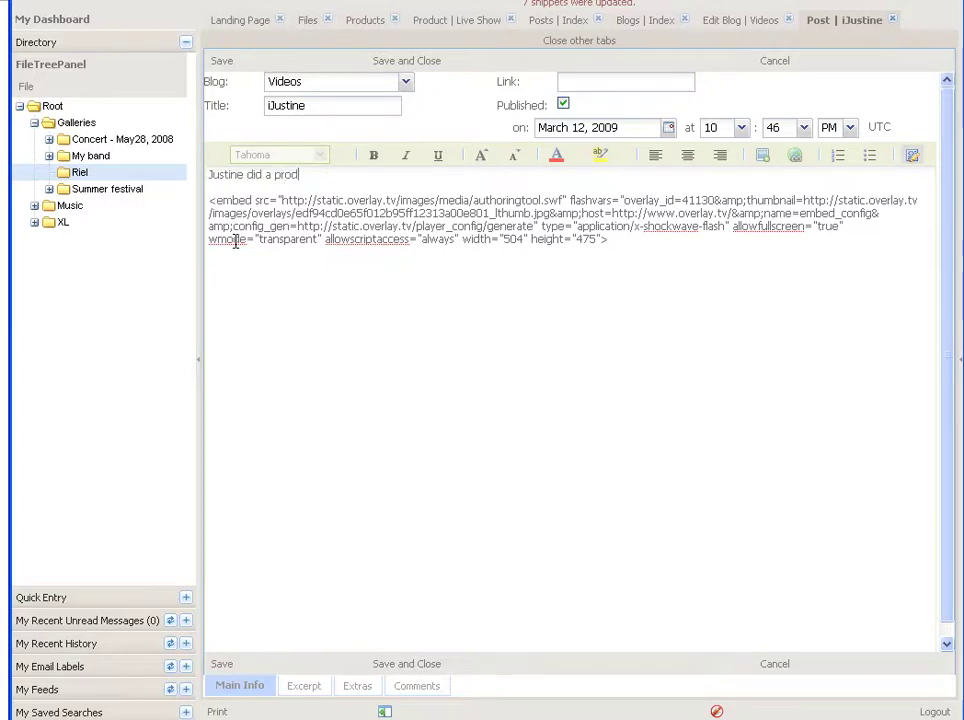
{"action": "type", "text": "uct review for x"}
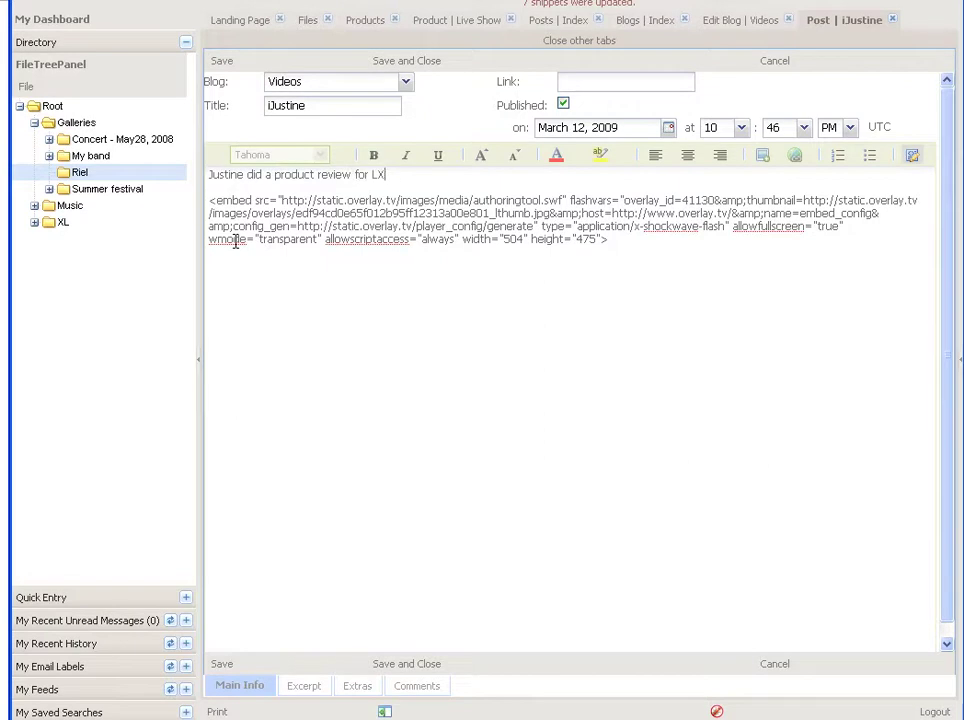
{"action": "key", "text": "BackSpace"}
{"action": "type", "text": "XLsuite.<br />"}
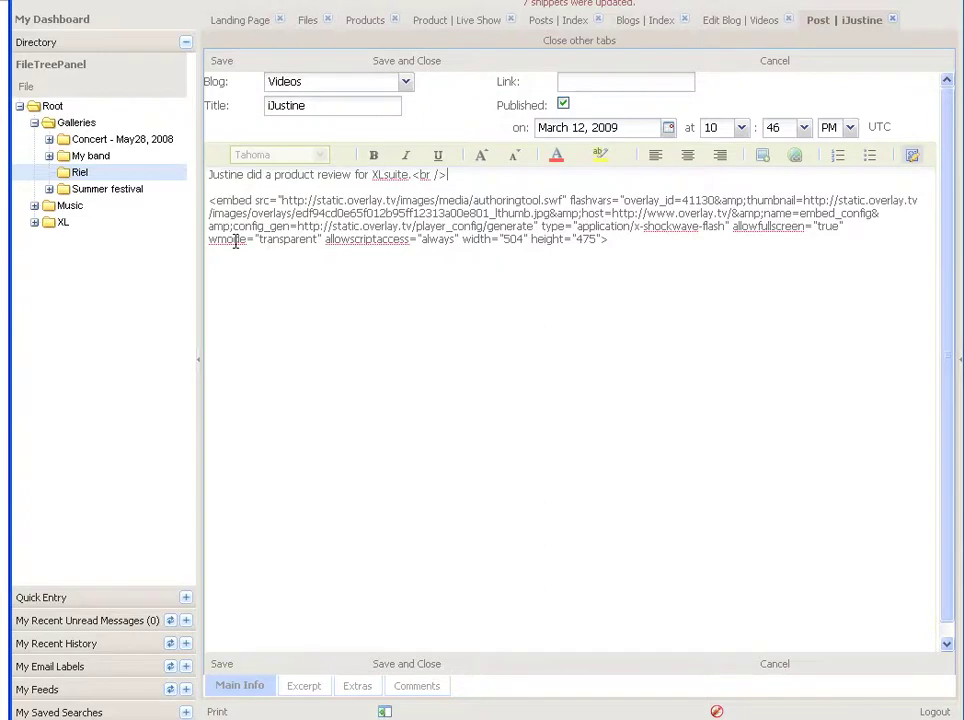
{"action": "left_click", "coordinate": [913, 157]}
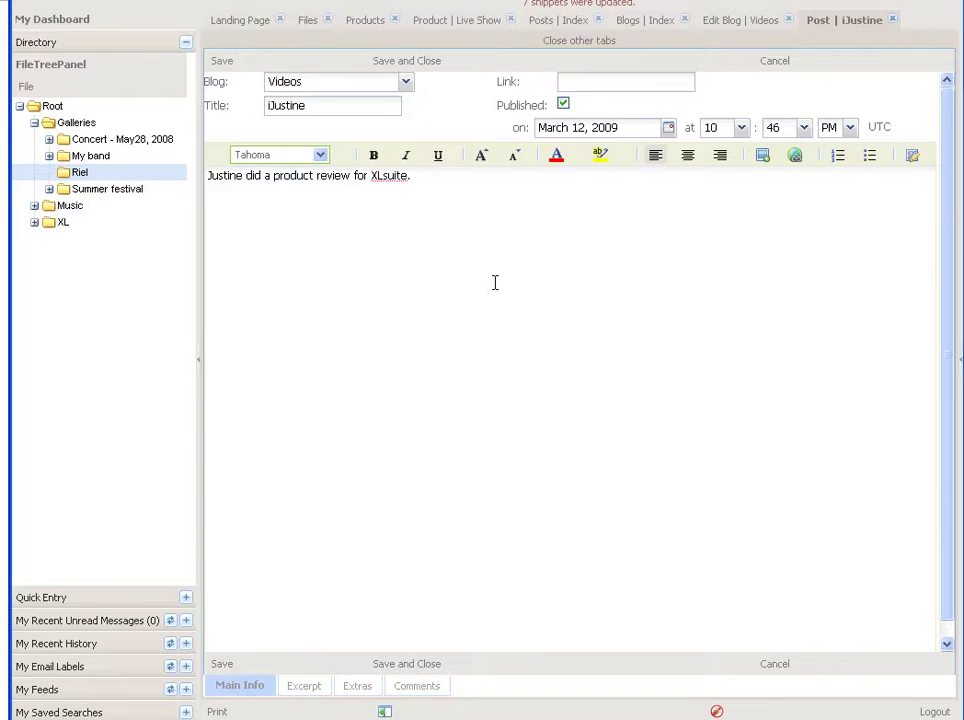
Save the post and open it from the band site's Blogs > Videos page
{"action": "left_click", "coordinate": [224, 66]}
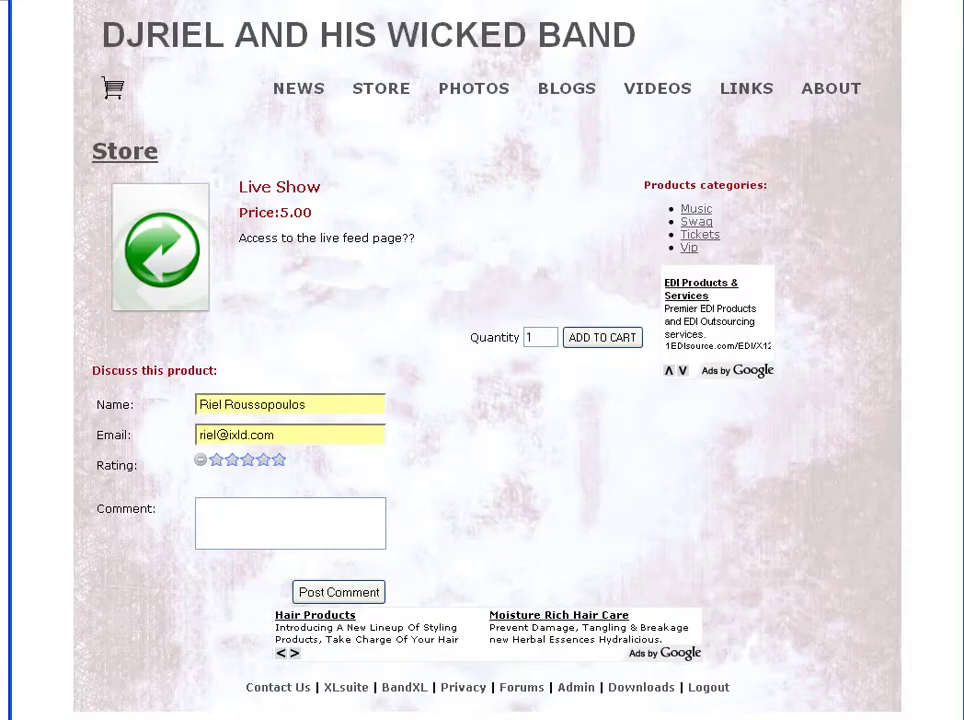
{"action": "mouse_move", "coordinate": [568, 95]}
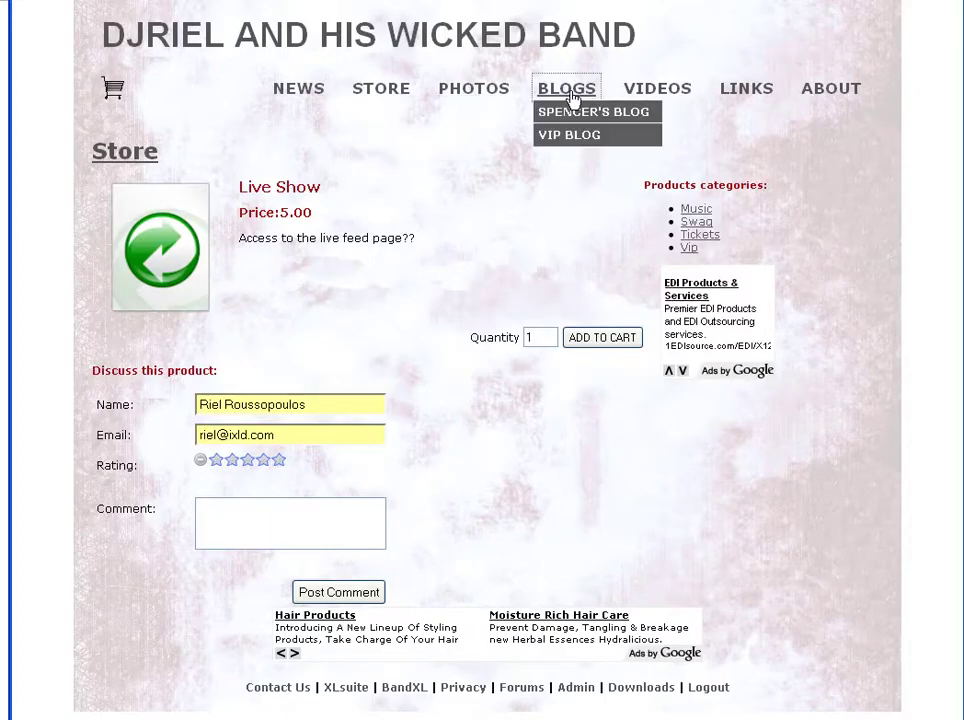
{"action": "left_click", "coordinate": [568, 90]}
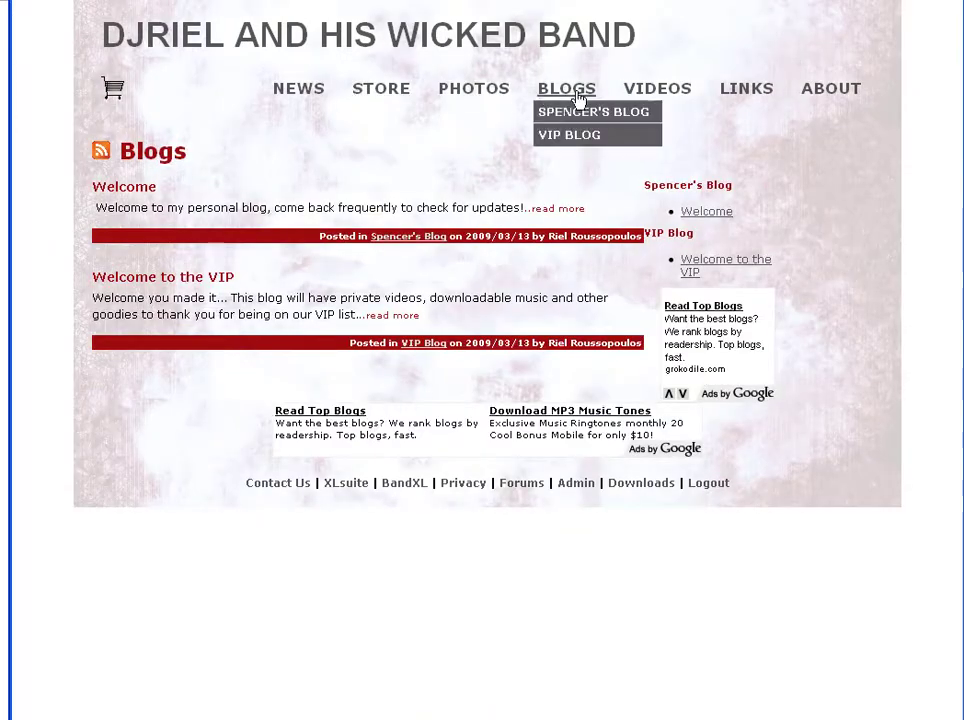
{"action": "left_click", "coordinate": [680, 98]}
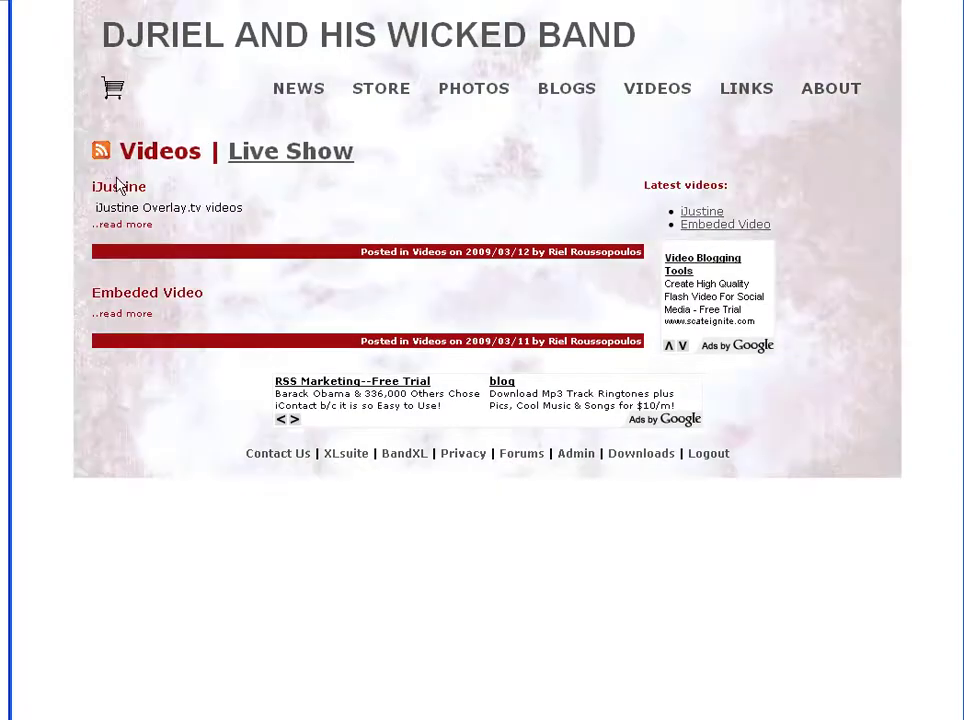
{"action": "left_click", "coordinate": [118, 190]}
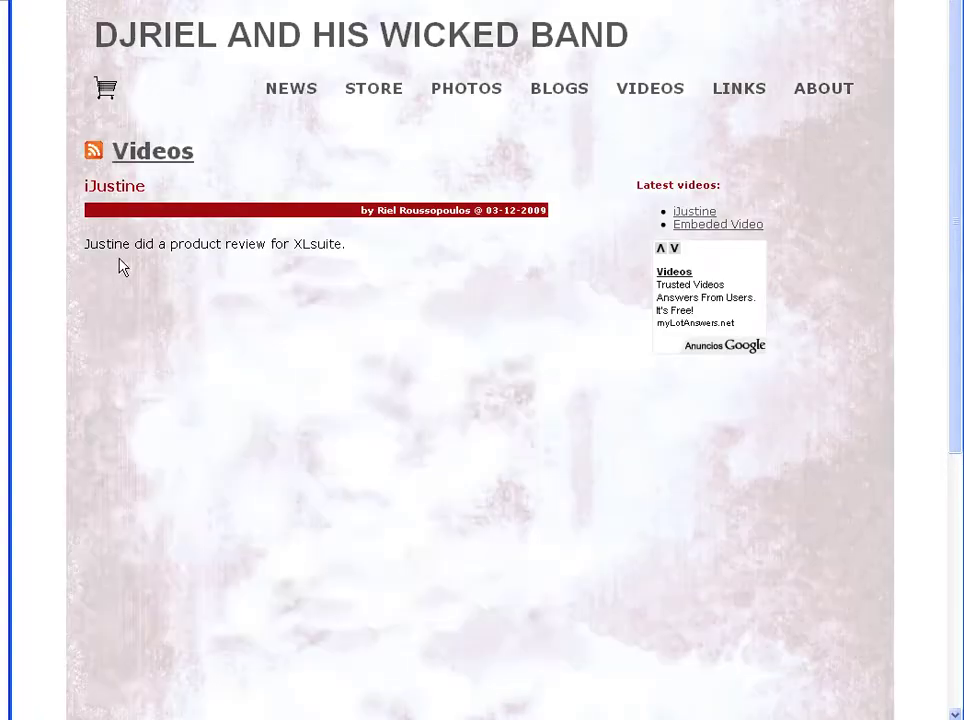
Check the post description, then return to Videos and select the iJustine excerpt
{"action": "left_click_drag", "start_coordinate": [94, 250], "coordinate": [383, 269]}
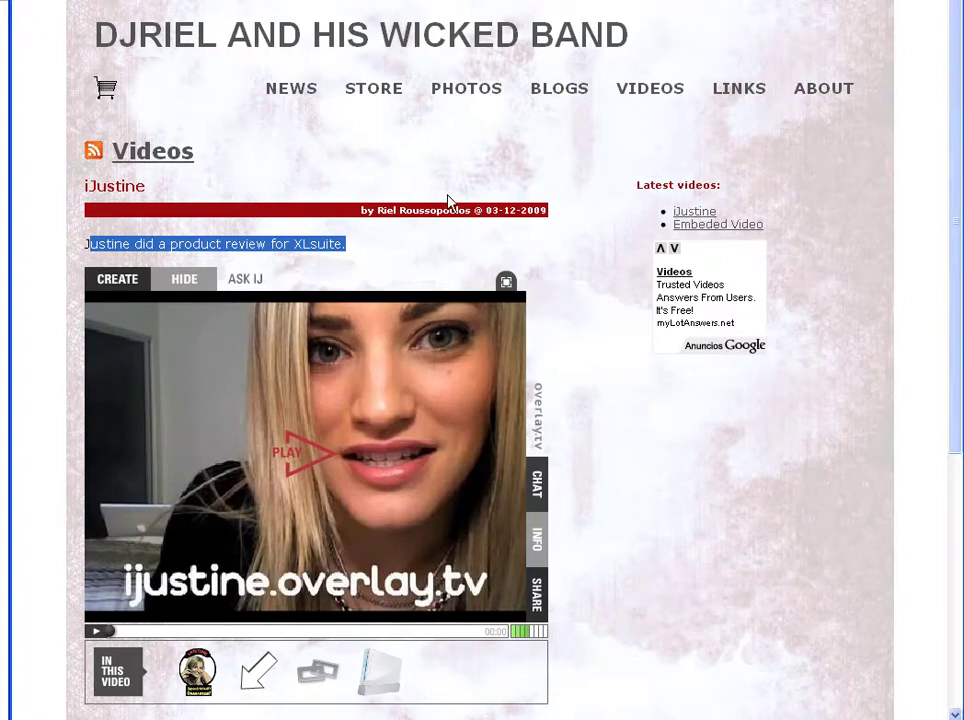
{"action": "left_click", "coordinate": [338, 262]}
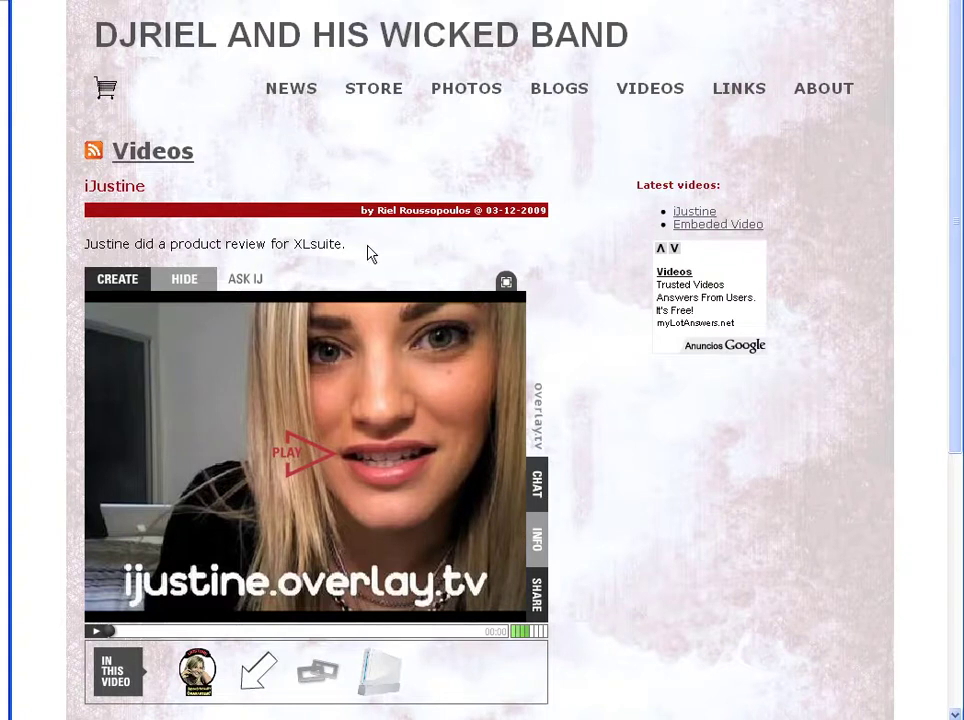
{"action": "left_click", "coordinate": [648, 97]}
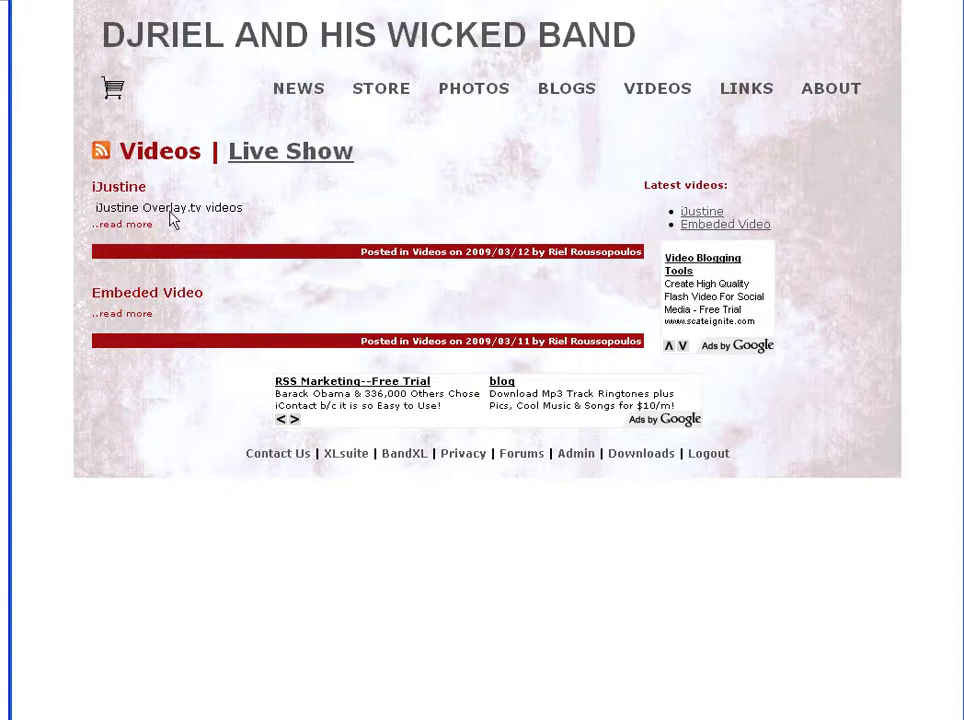
{"action": "left_click_drag", "start_coordinate": [140, 209], "coordinate": [254, 213]}
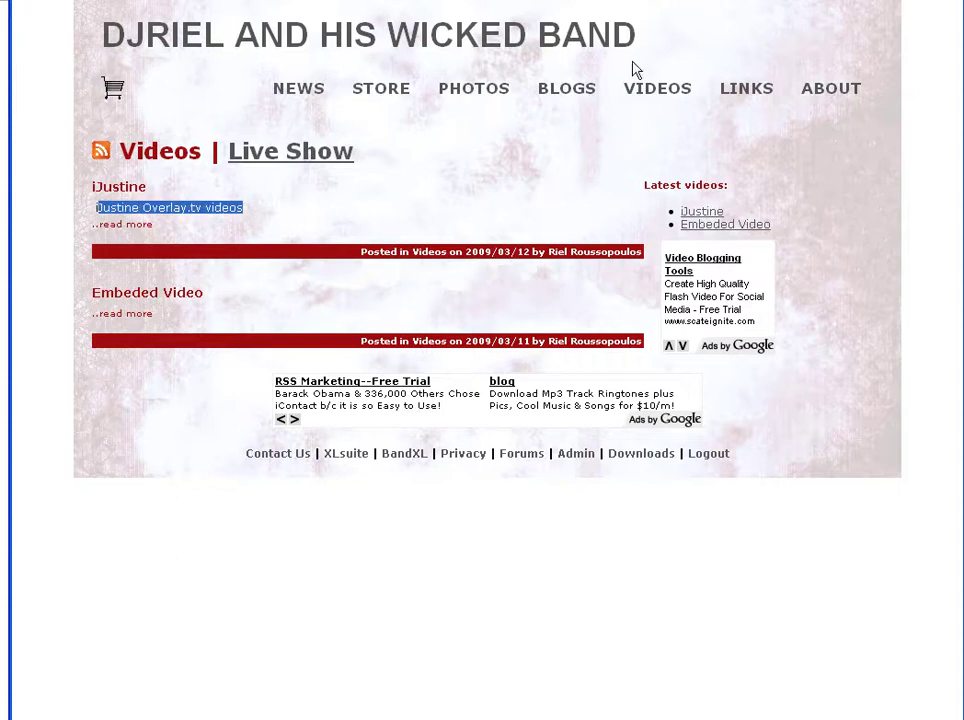
In the post editor's Excerpt tab, place the cursor in the excerpt and start Embed Image
{"action": "key", "text": "alt+Tab"}
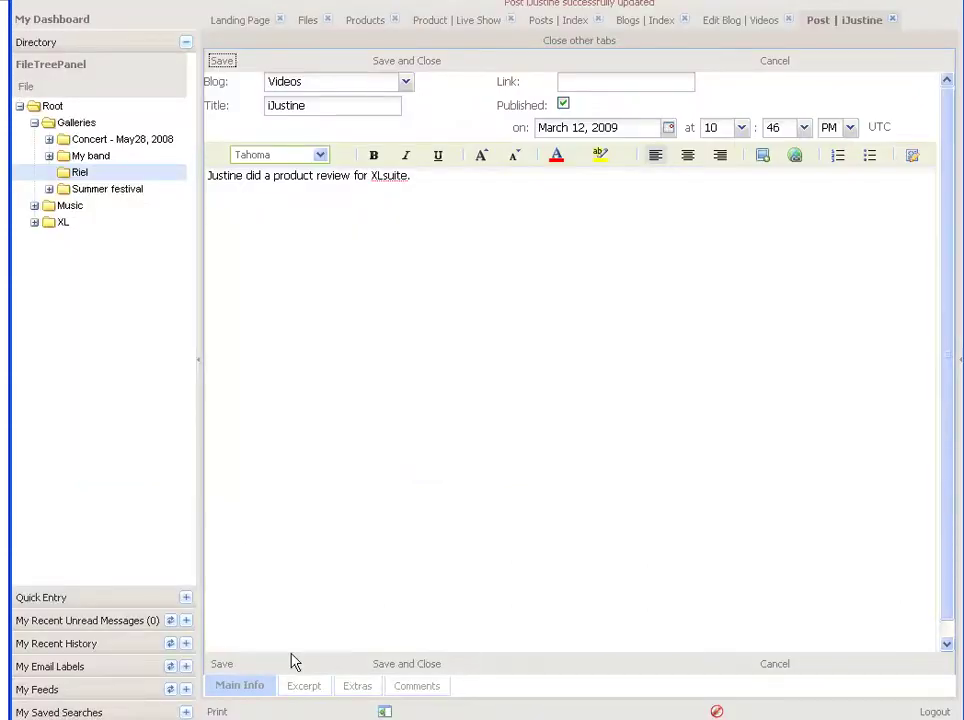
{"action": "left_click", "coordinate": [310, 689]}
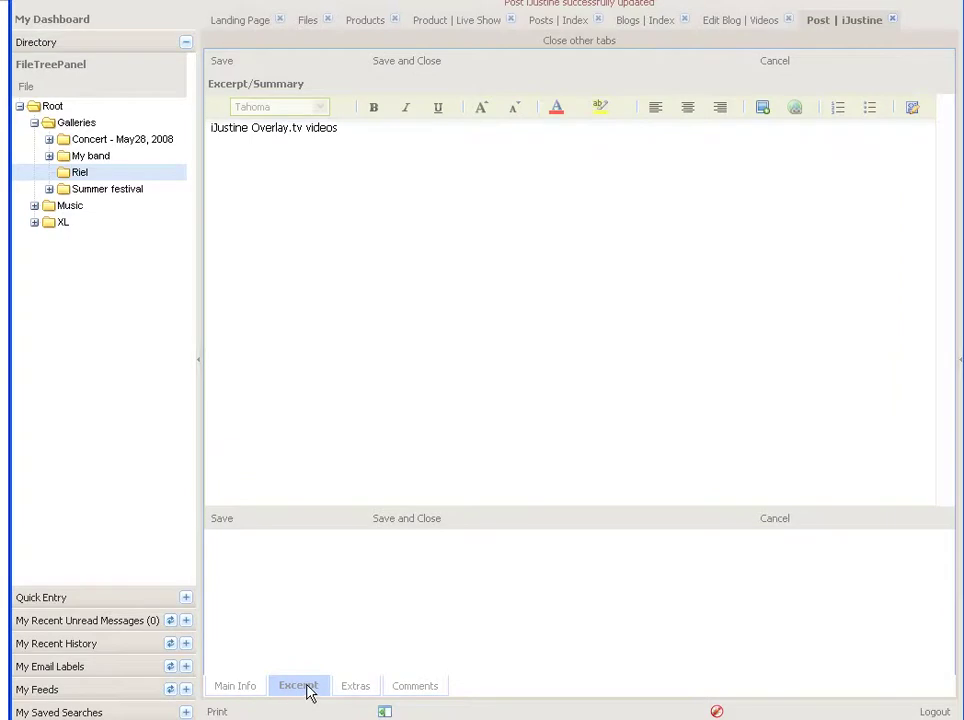
{"action": "triple_click", "coordinate": [348, 144]}
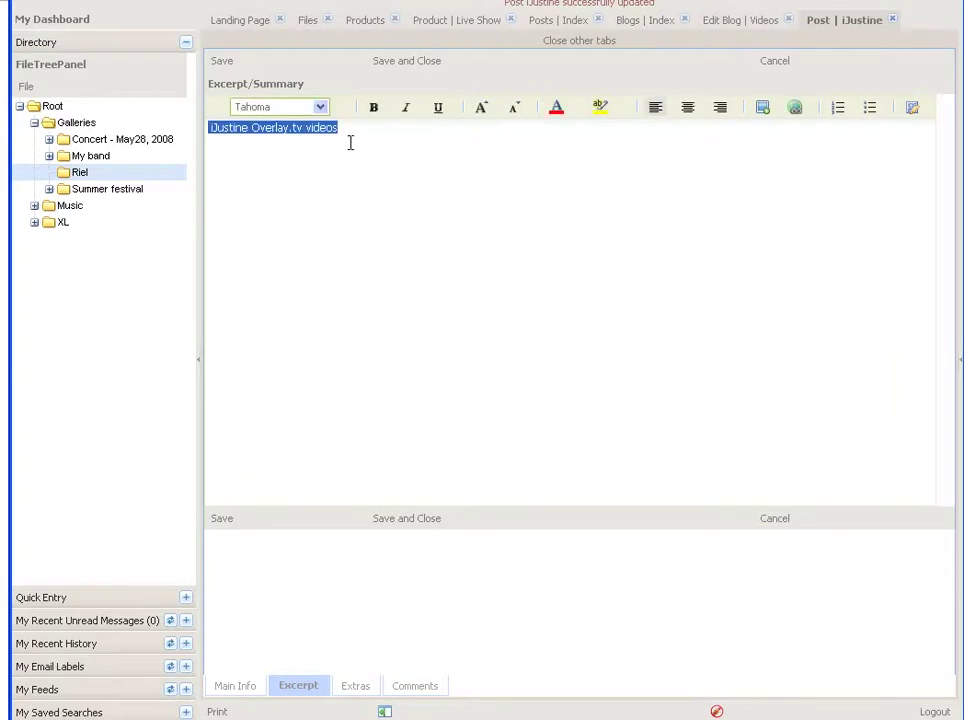
{"action": "left_click", "coordinate": [356, 138]}
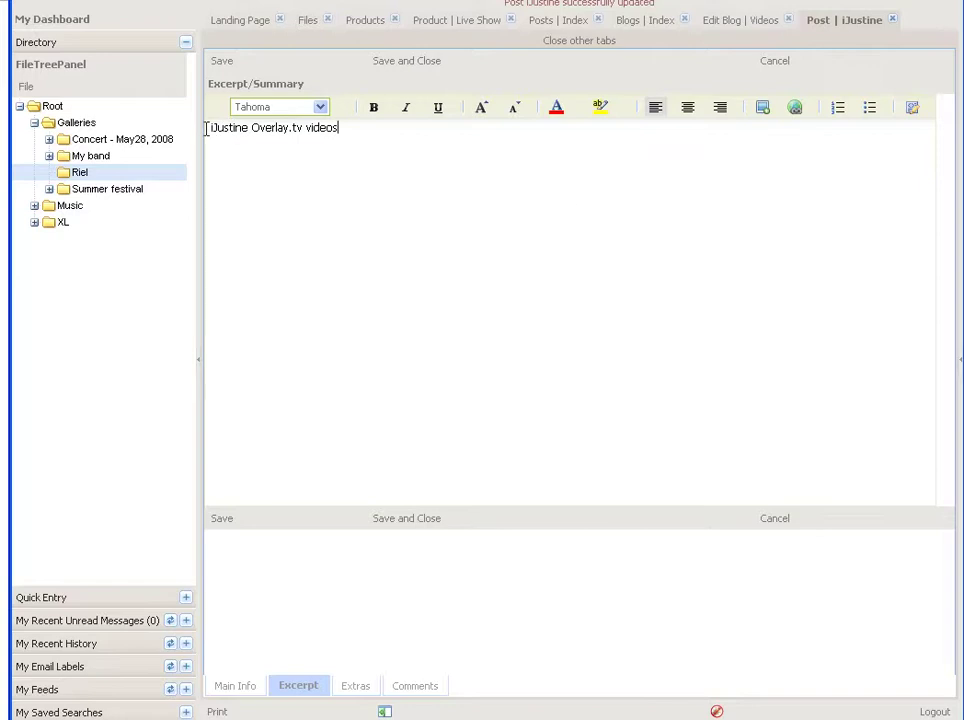
{"action": "left_click", "coordinate": [762, 107]}
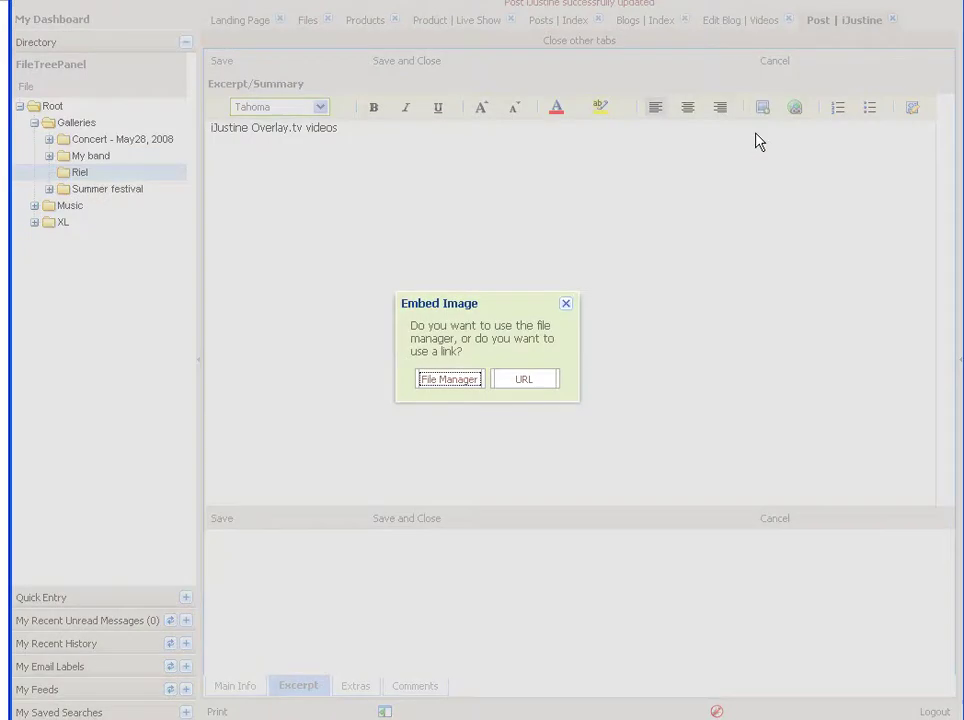
Embed hand-register-eyes.gif from the File Manager's All files list into the excerpt
{"action": "left_click", "coordinate": [437, 384]}
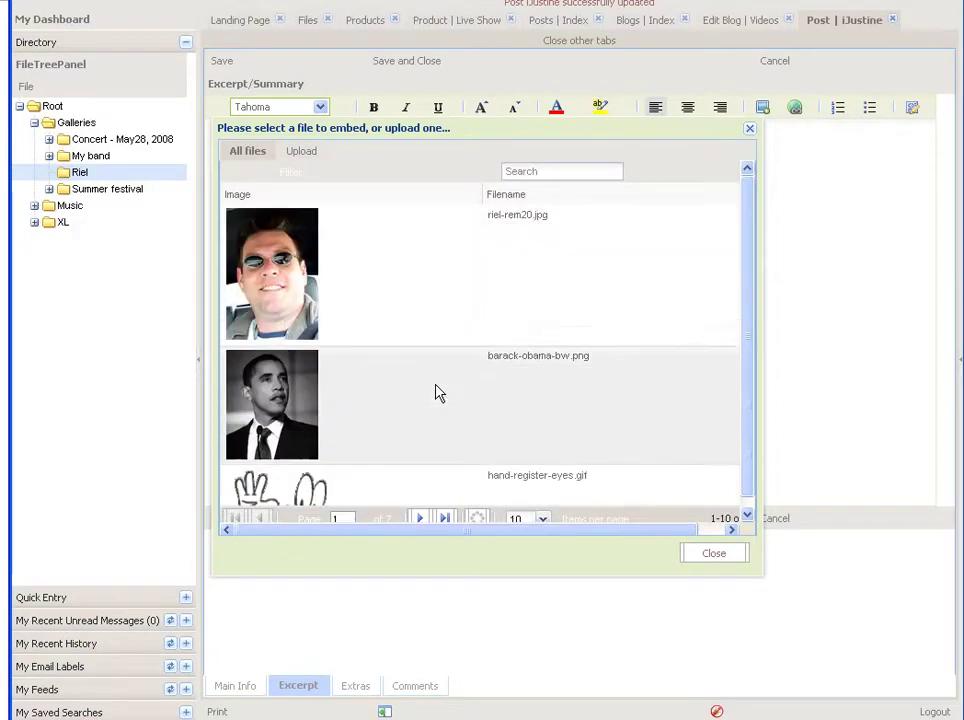
{"action": "scroll", "coordinate": [749, 240], "scroll_direction": "down", "scroll_amount": 1}
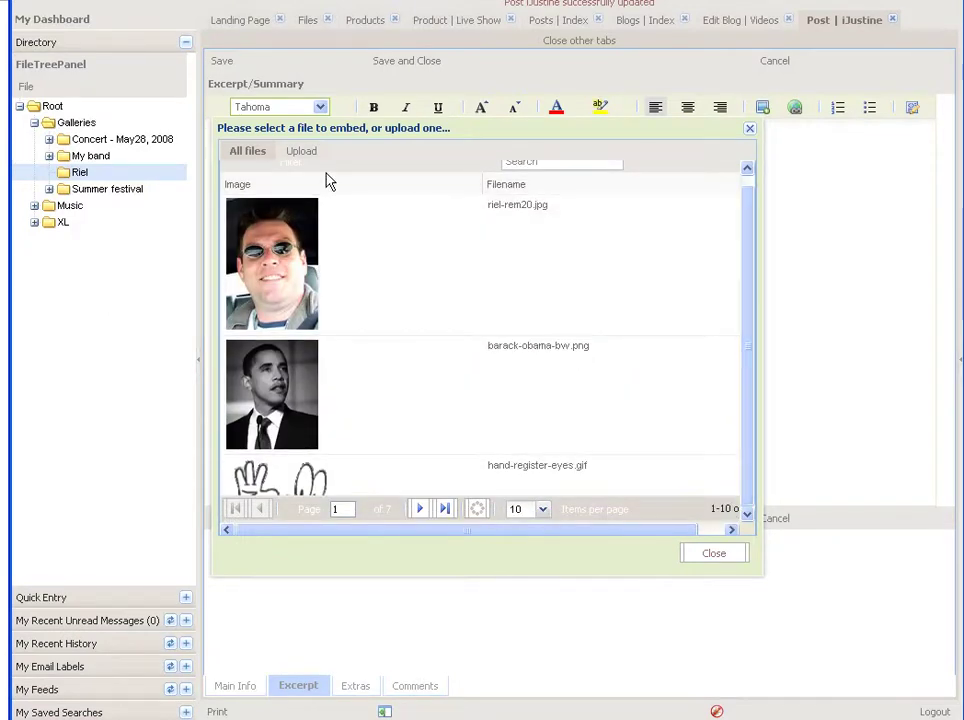
{"action": "left_click", "coordinate": [311, 156]}
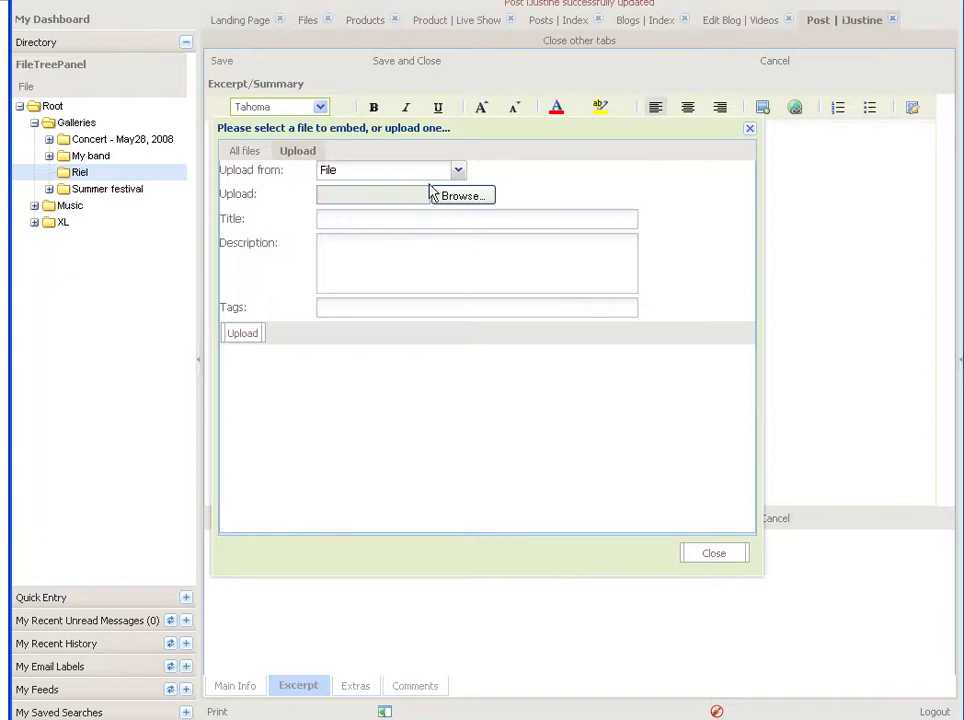
{"action": "left_click", "coordinate": [243, 151]}
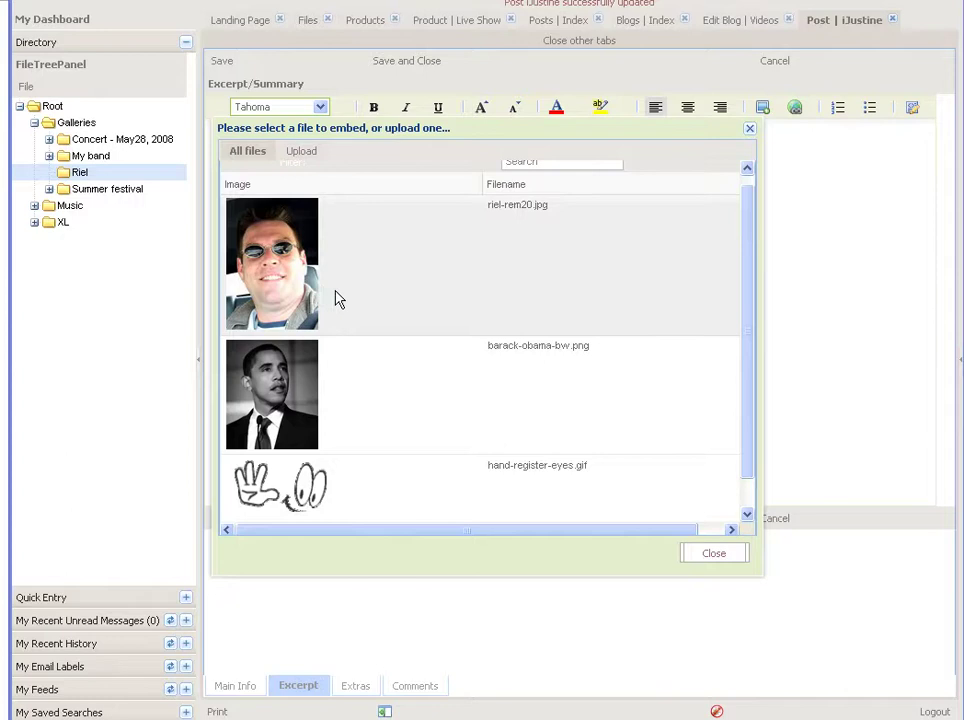
{"action": "left_click", "coordinate": [318, 492]}
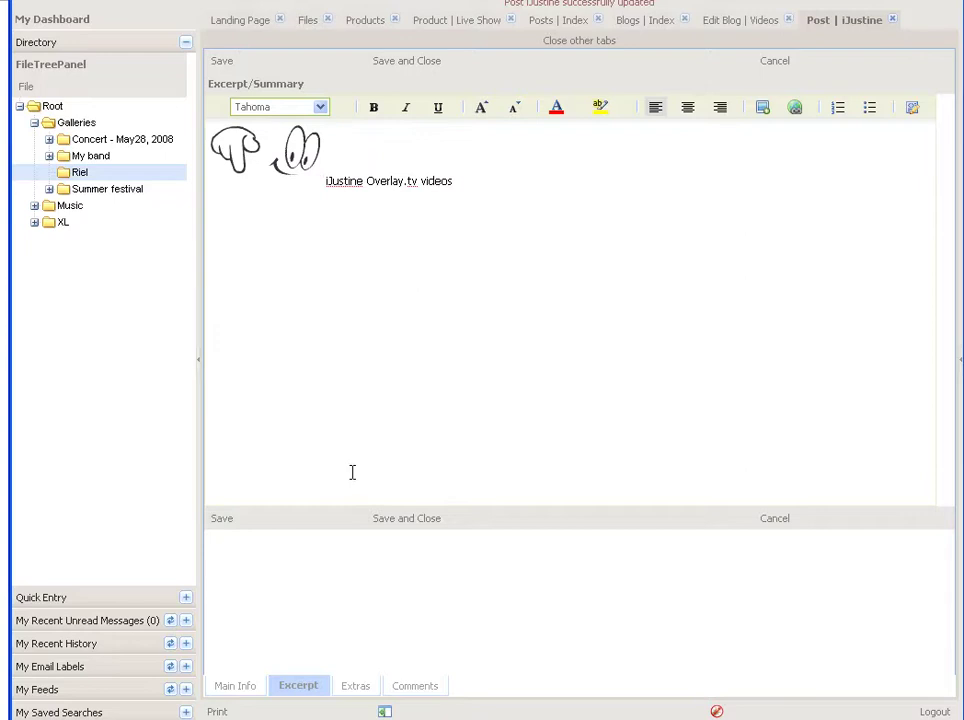
Save the excerpt, confirm the hand image on the Videos page, and copy the read-more link
{"action": "left_click", "coordinate": [222, 62]}
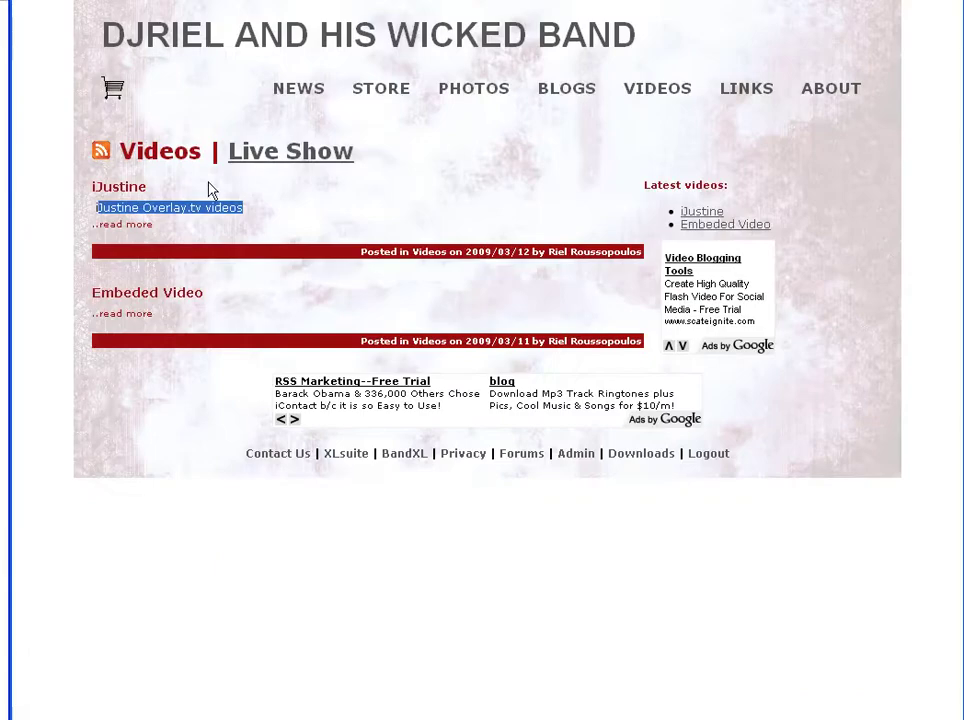
{"action": "left_click", "coordinate": [161, 157]}
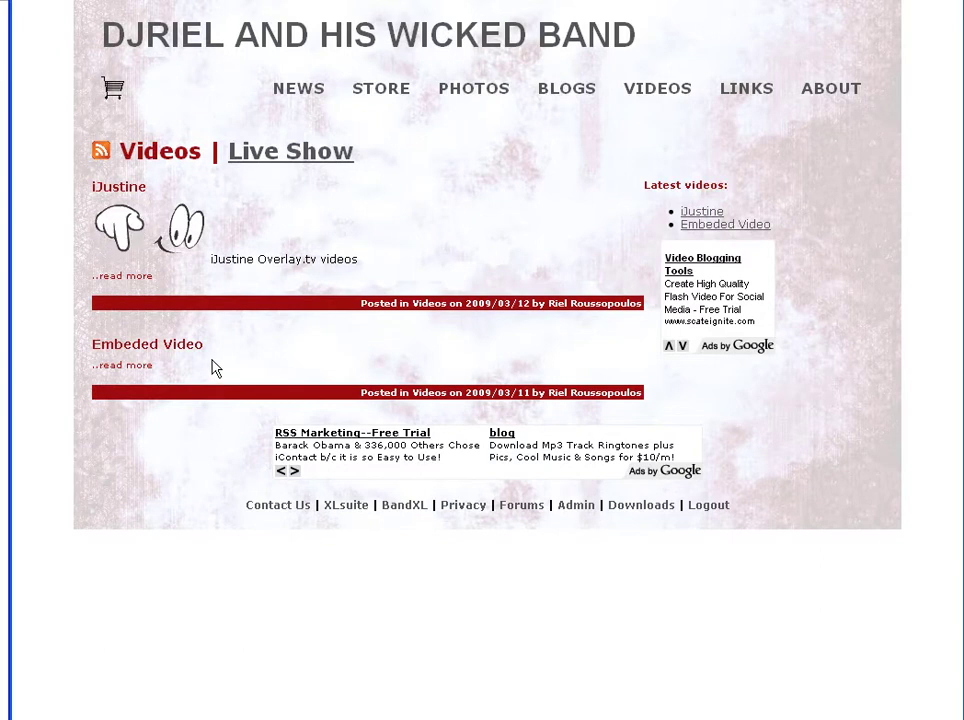
{"action": "left_click", "coordinate": [133, 280]}
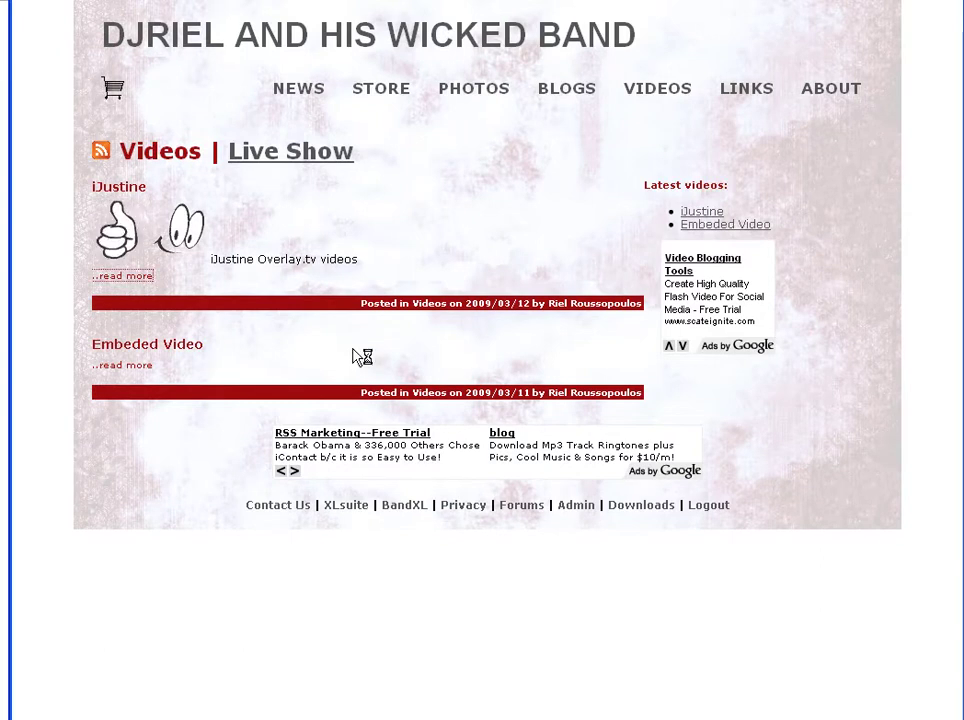
{"action": "scroll", "coordinate": [596, 387], "scroll_direction": "down", "scroll_amount": 3}
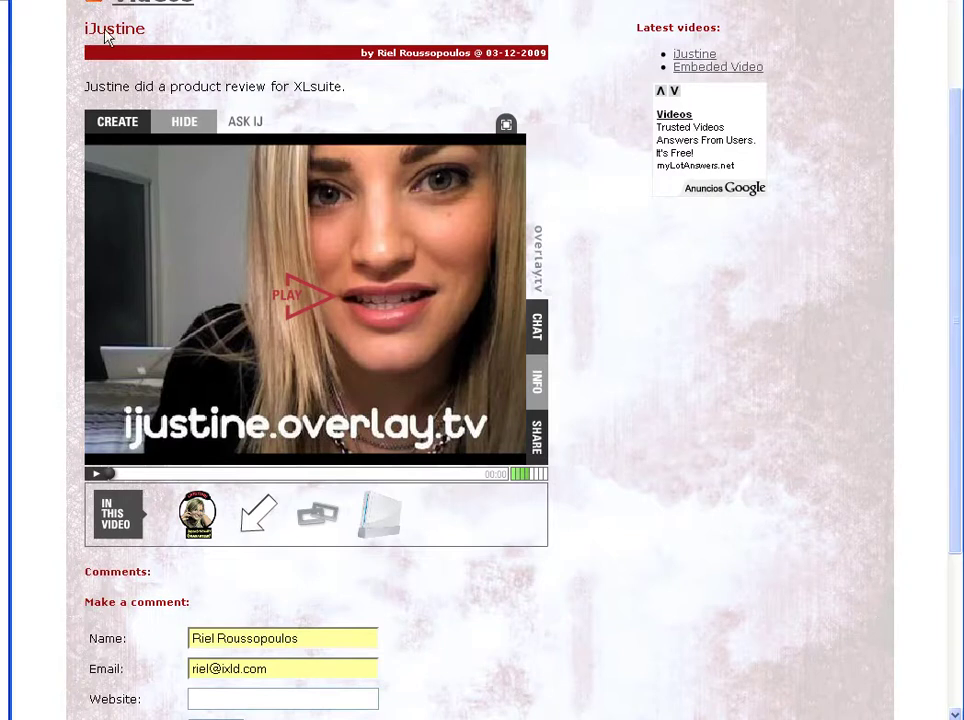
{"action": "key", "text": "alt+Left"}
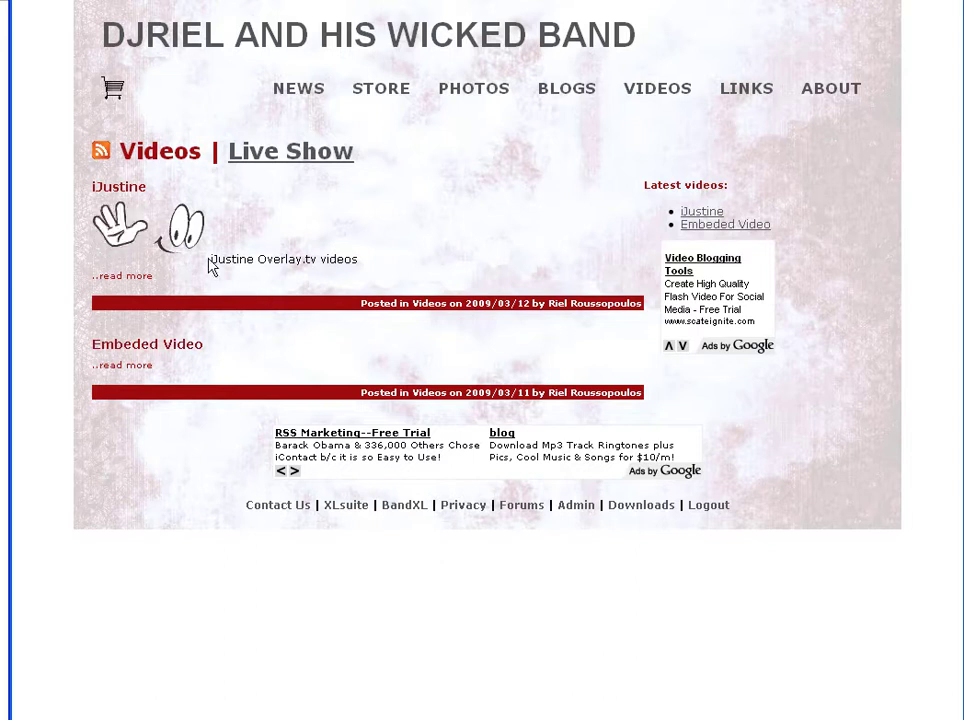
{"action": "right_click", "coordinate": [123, 286]}
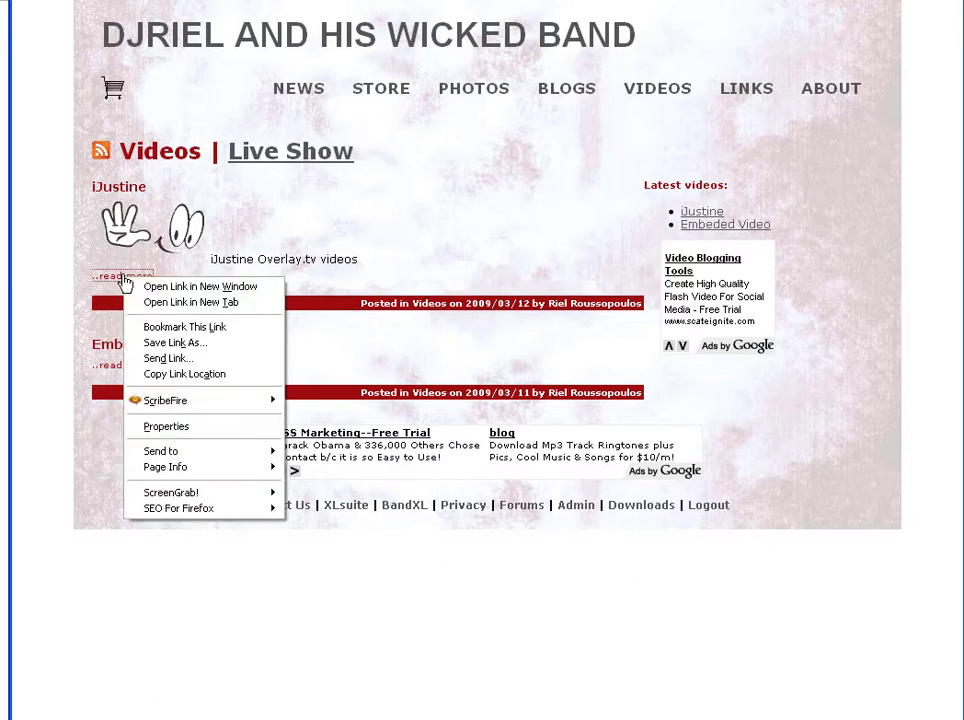
{"action": "left_click", "coordinate": [166, 374]}
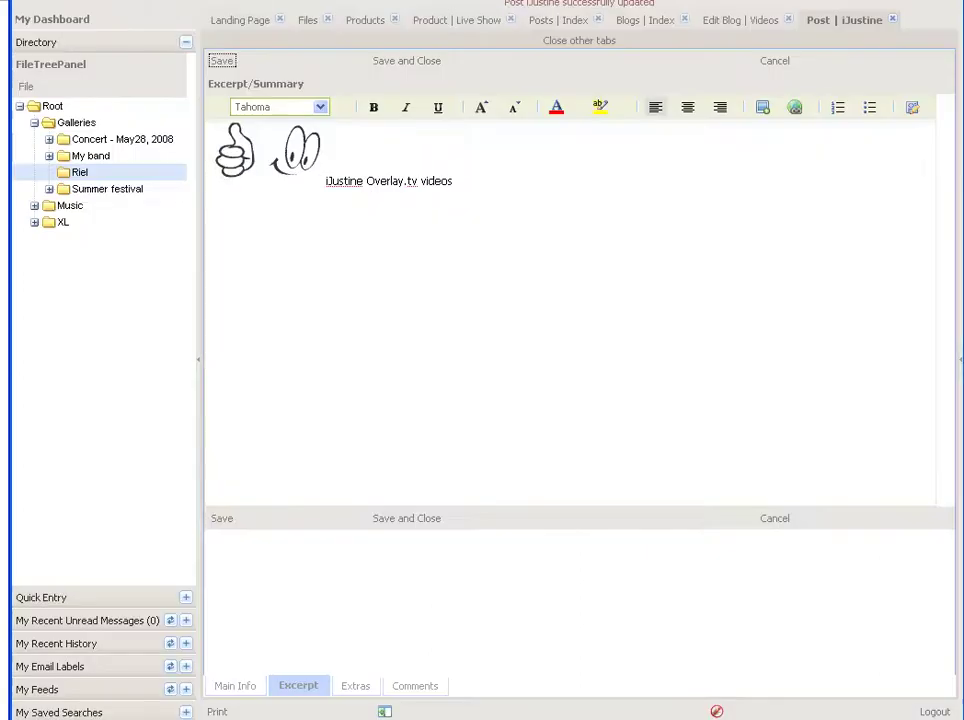
Link the hand image to the copied full-post URL and save the excerpt
{"action": "left_click", "coordinate": [296, 168]}
{"action": "left_click", "coordinate": [795, 108]}
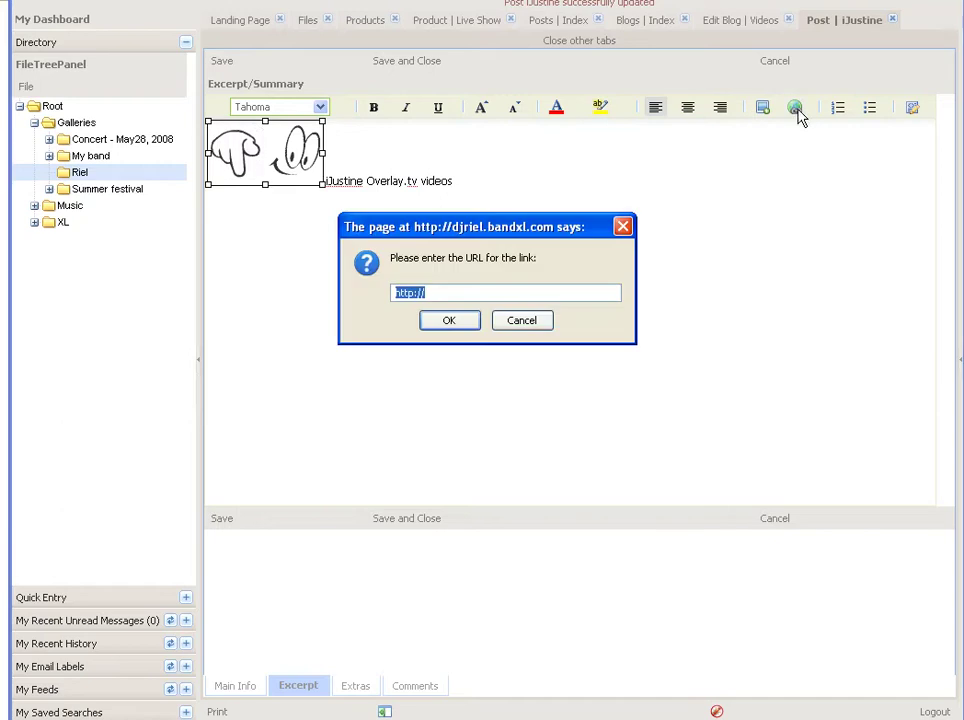
{"action": "type", "text": "http://djriel.bandxl.com/videos/videos/2009/3/12/ijustine2/10275"}
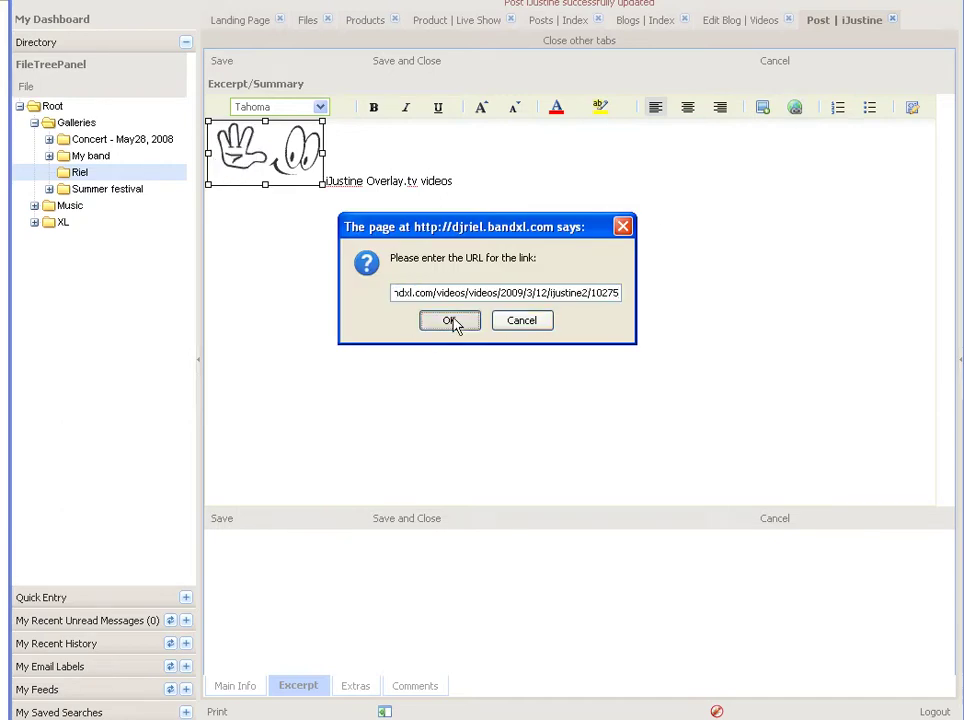
{"action": "left_click", "coordinate": [452, 322]}
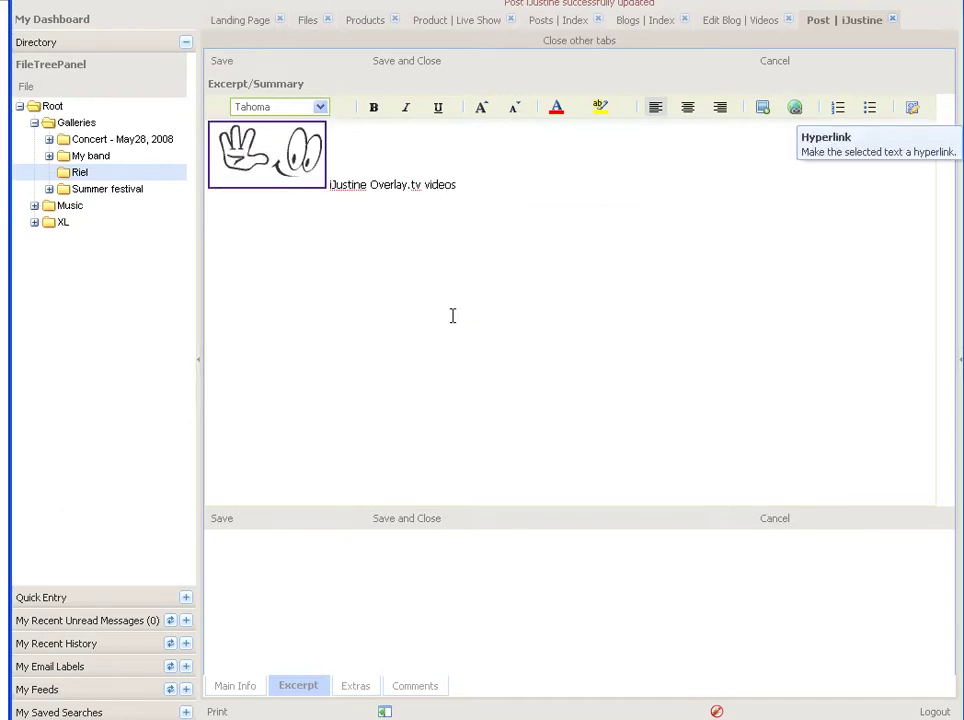
{"action": "left_click", "coordinate": [224, 61]}
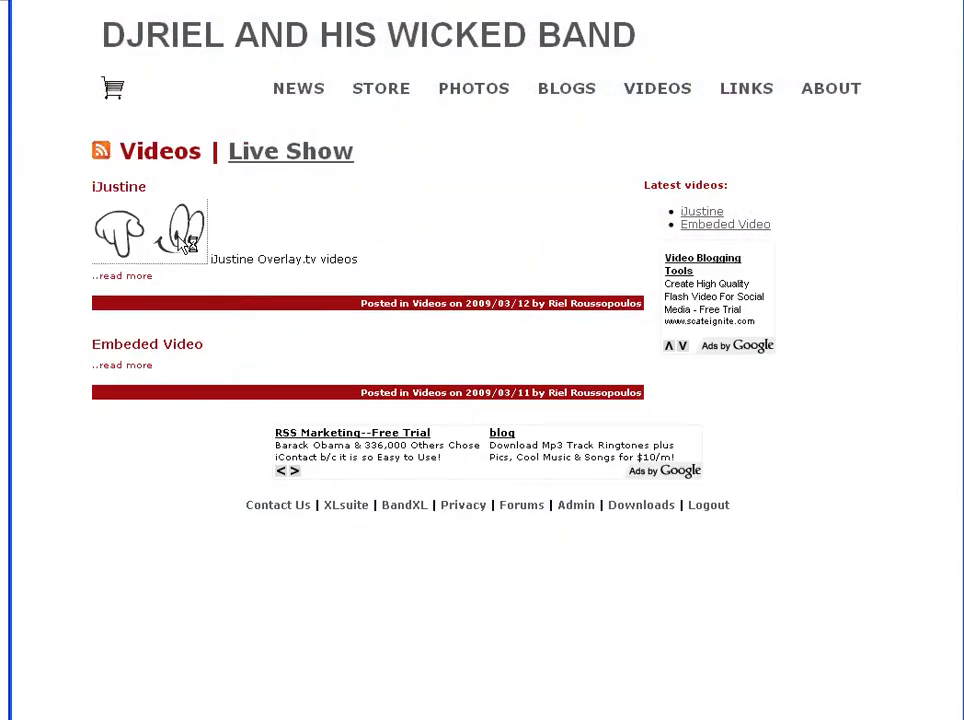
{"action": "left_click", "coordinate": [180, 240]}
{"action": "scroll", "coordinate": [635, 430], "scroll_direction": "down", "scroll_amount": 3}
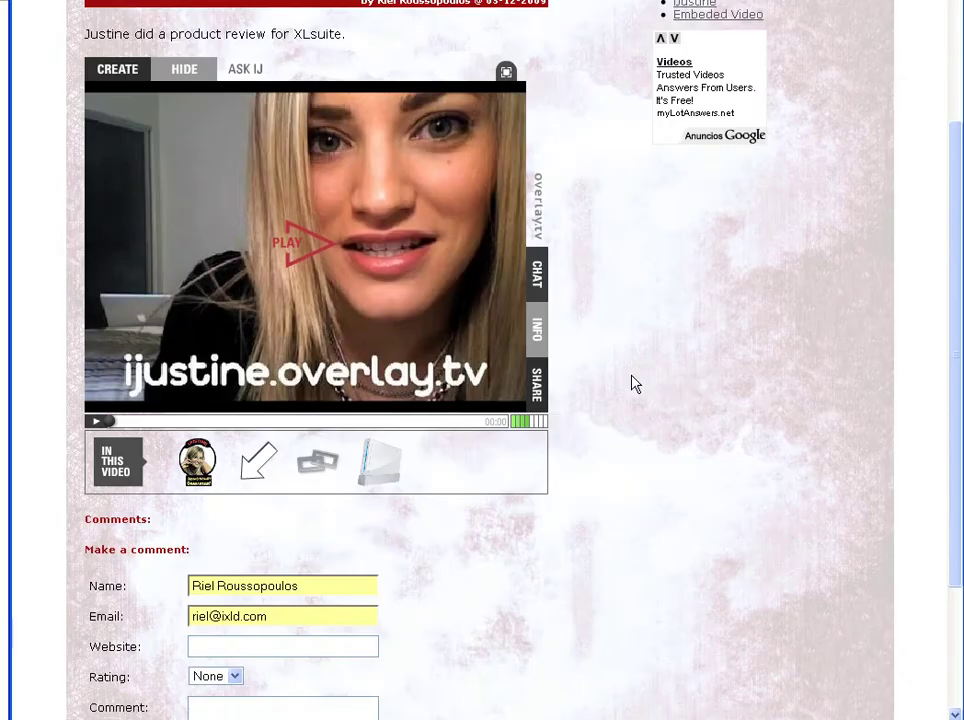
{"action": "key", "text": "alt+Left"}
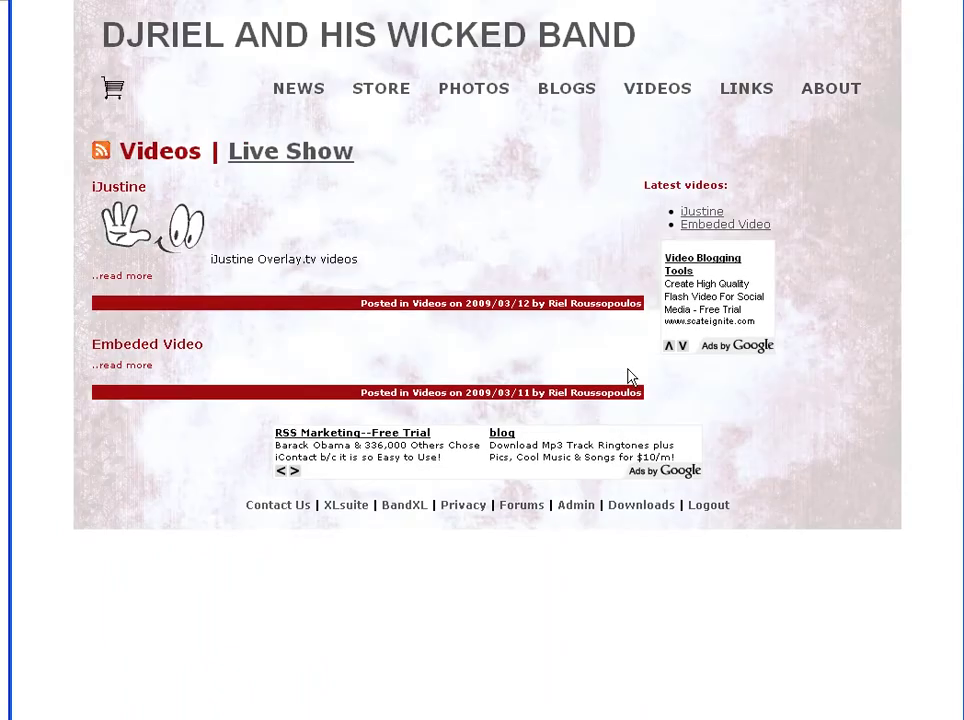